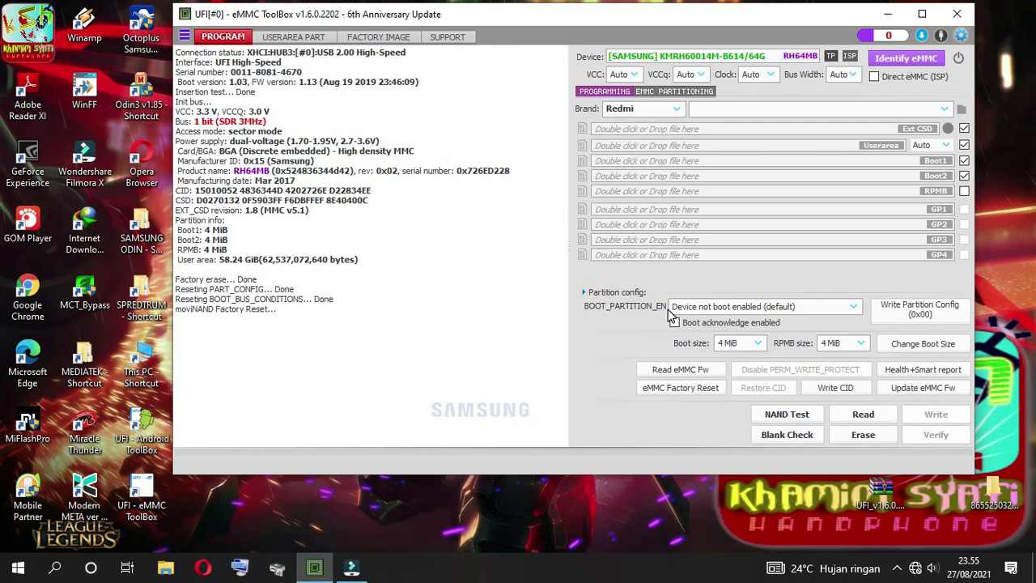
Identify the Samsung KMRH60014M-B614 eMMC and check its RPMB provisioning status in the log
{"action": "left_click", "coordinate": [906, 63]}
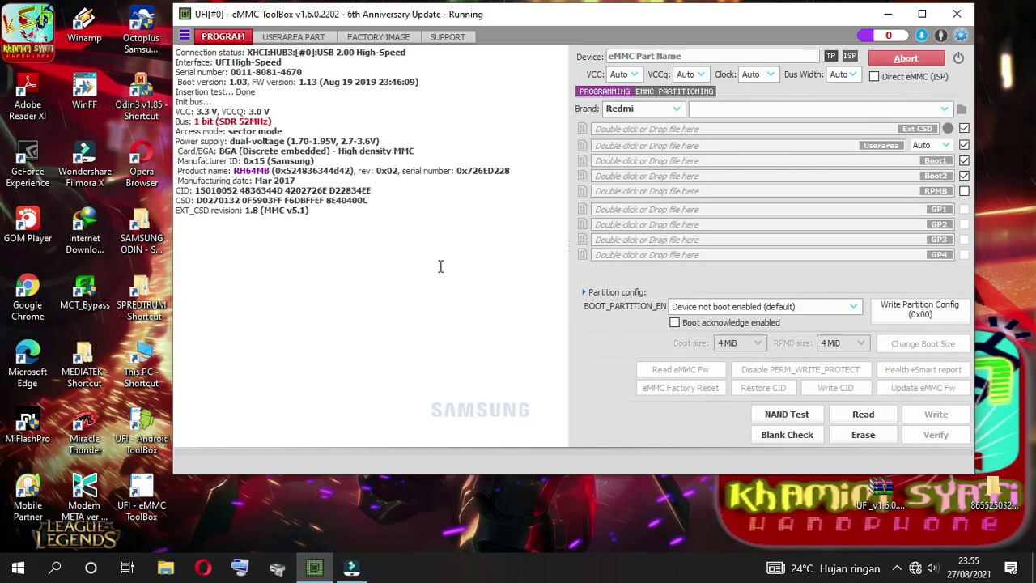
{"action": "left_click_drag", "start_coordinate": [343, 249], "coordinate": [200, 250]}
{"action": "left_click", "coordinate": [352, 279]}
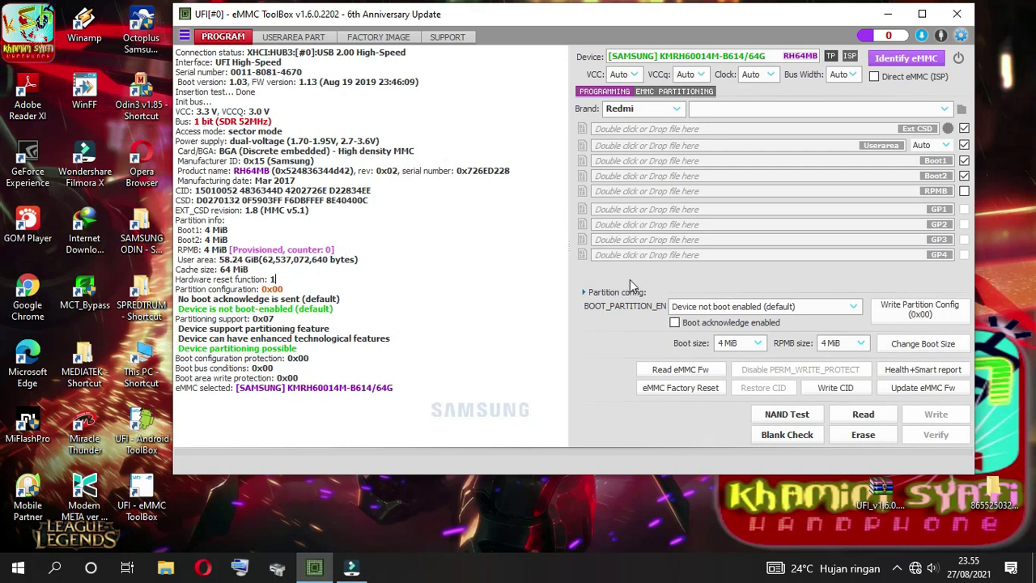
{"action": "left_click", "coordinate": [900, 59]}
{"action": "left_click", "coordinate": [923, 62]}
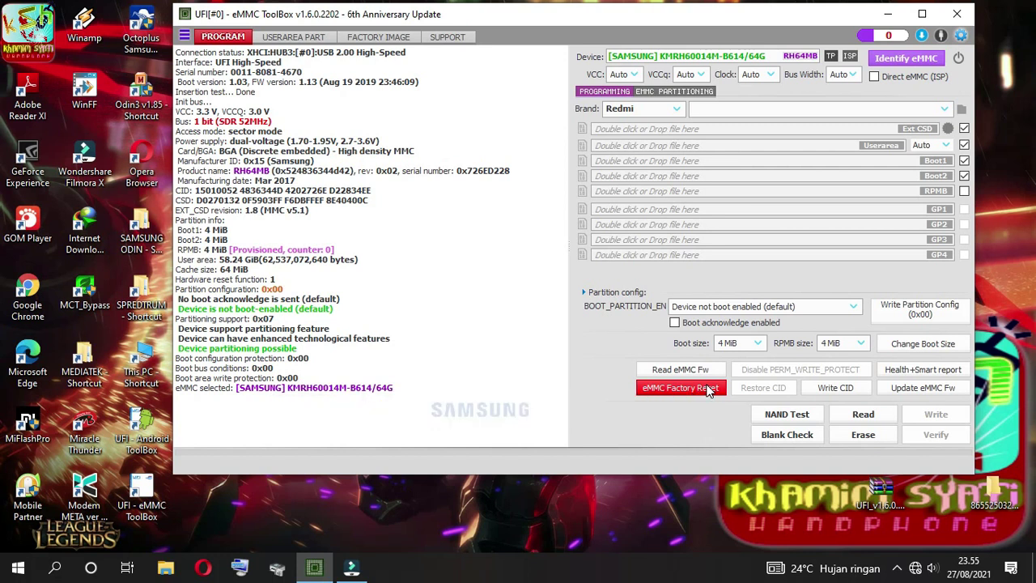
Run an eMMC factory reset on the KMRH60014M-B614, accept the erase warning, and identify the chip again
{"action": "left_click", "coordinate": [674, 386]}
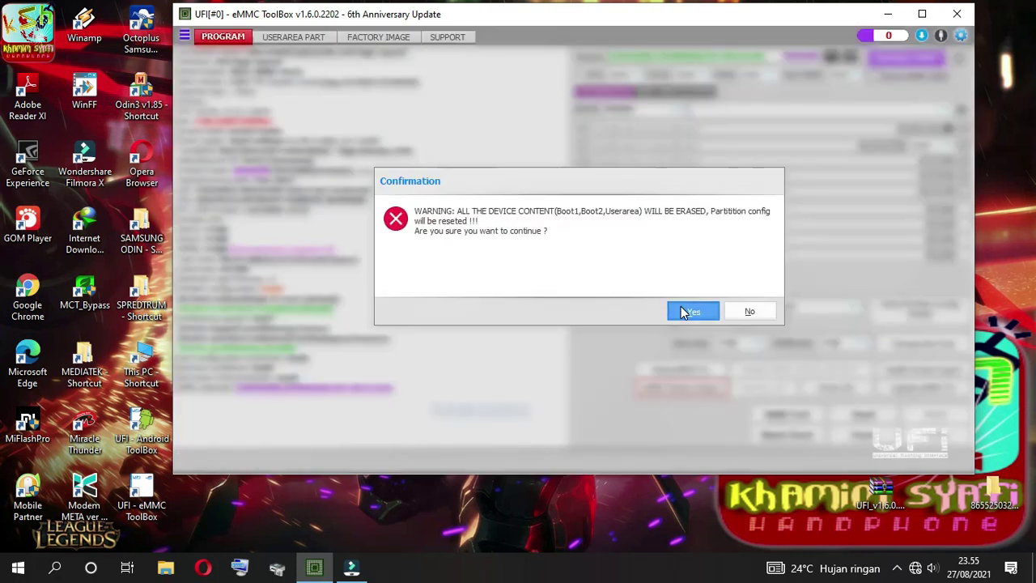
{"action": "left_click", "coordinate": [684, 311]}
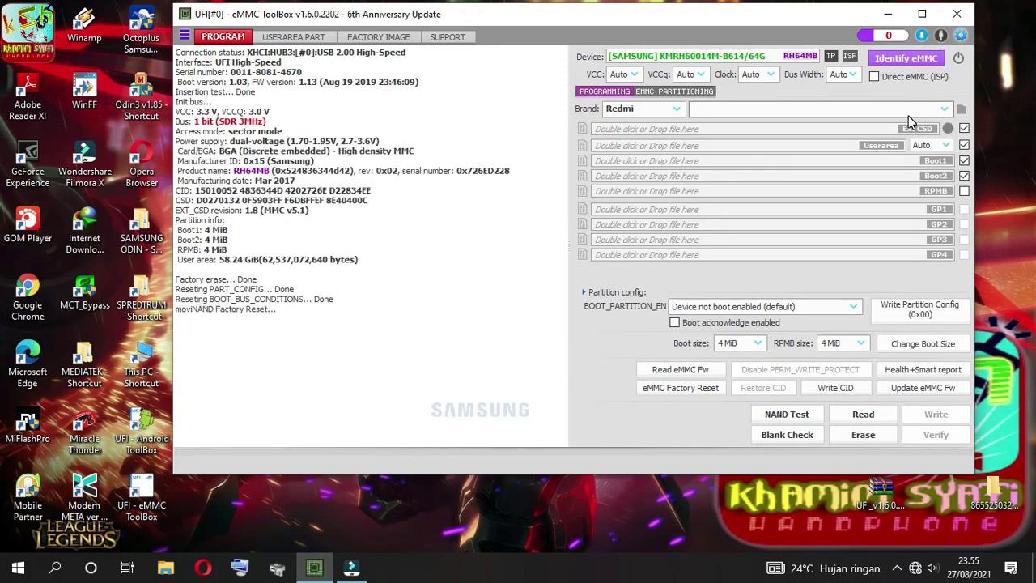
{"action": "left_click", "coordinate": [907, 58]}
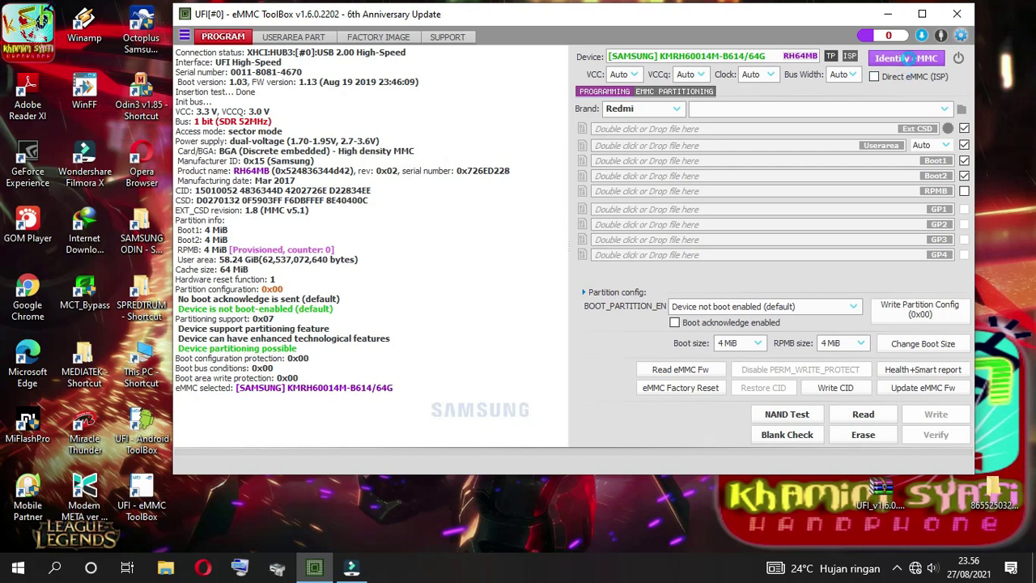
{"action": "left_click", "coordinate": [907, 58]}
{"action": "left_click", "coordinate": [910, 57]}
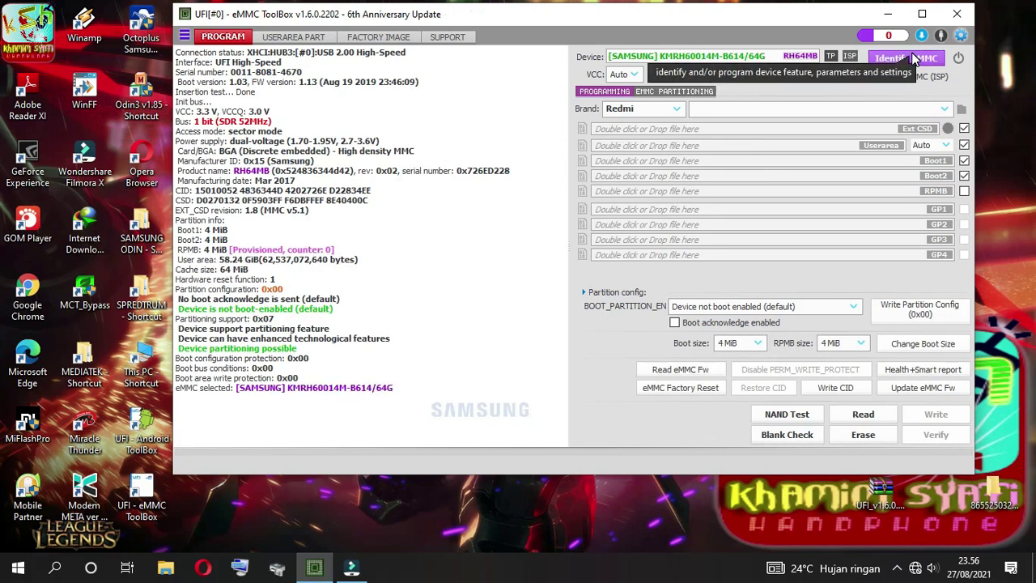
{"action": "left_click", "coordinate": [913, 58]}
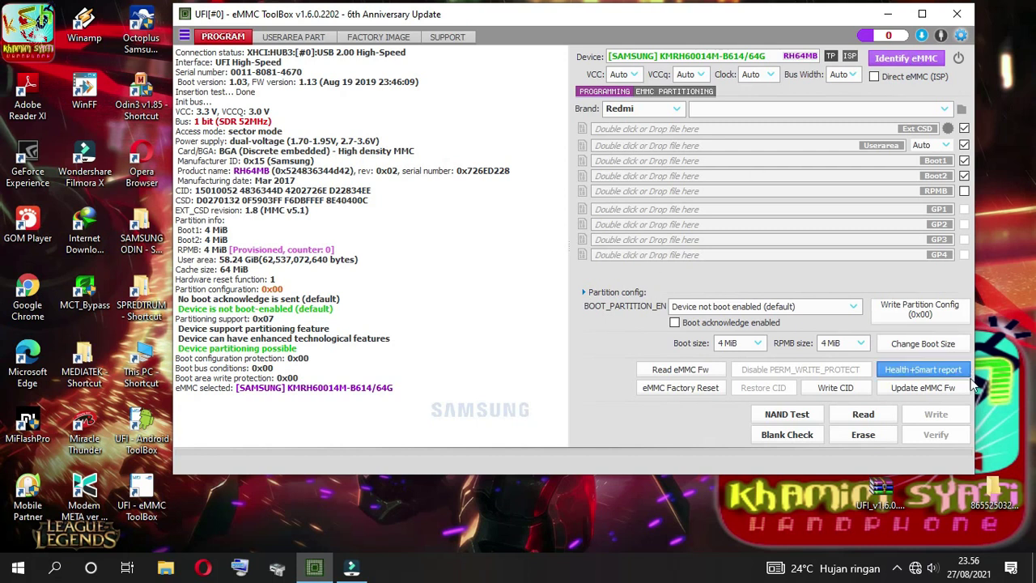
Update the firmware of the KMRH60014M-B614, accepting the data loss warning, and review the update log
{"action": "left_click", "coordinate": [923, 387]}
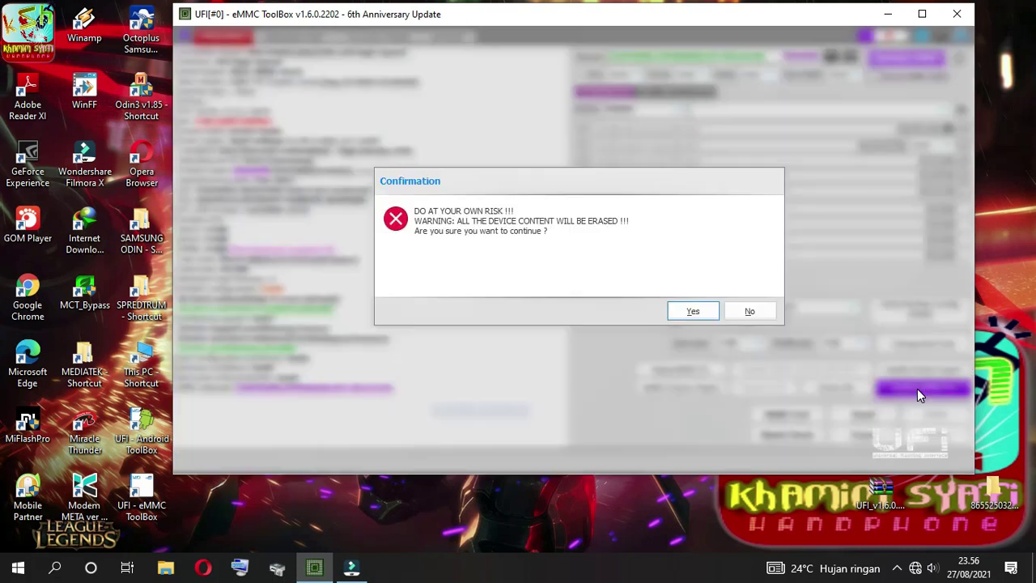
{"action": "left_click", "coordinate": [689, 313]}
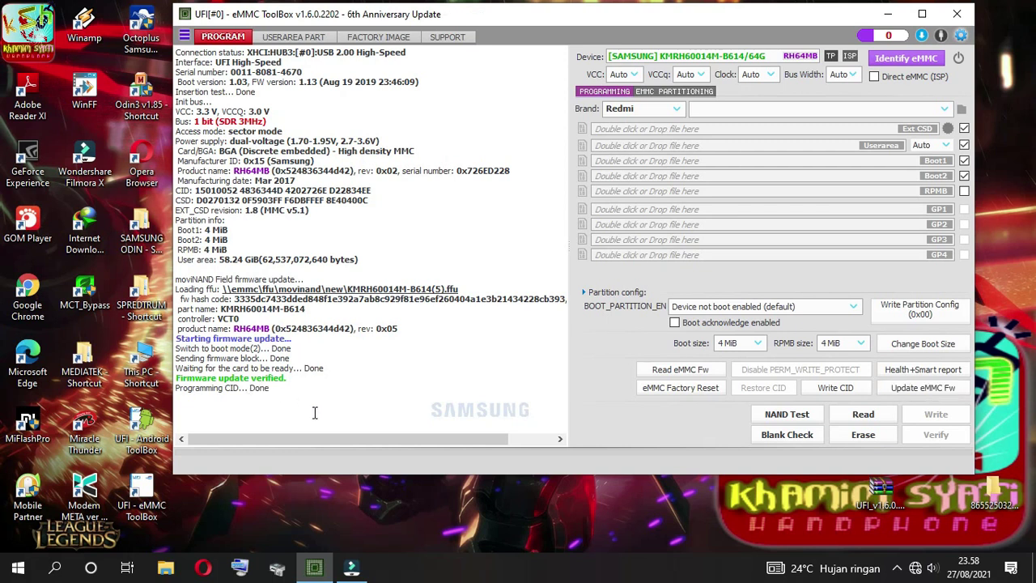
{"action": "left_click_drag", "start_coordinate": [215, 393], "coordinate": [172, 348]}
{"action": "left_click_drag", "start_coordinate": [167, 268], "coordinate": [171, 102]}
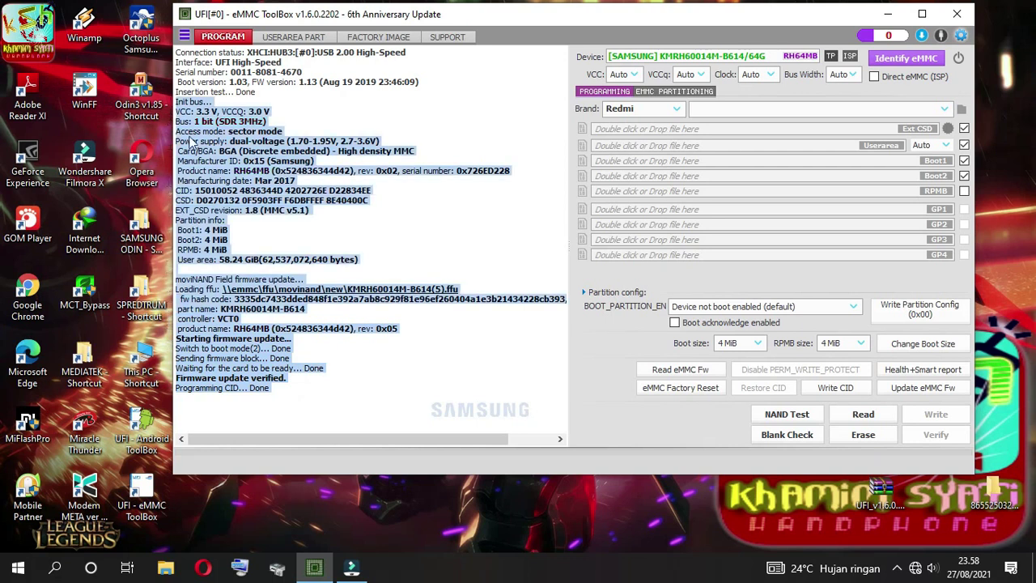
{"action": "left_click", "coordinate": [408, 397]}
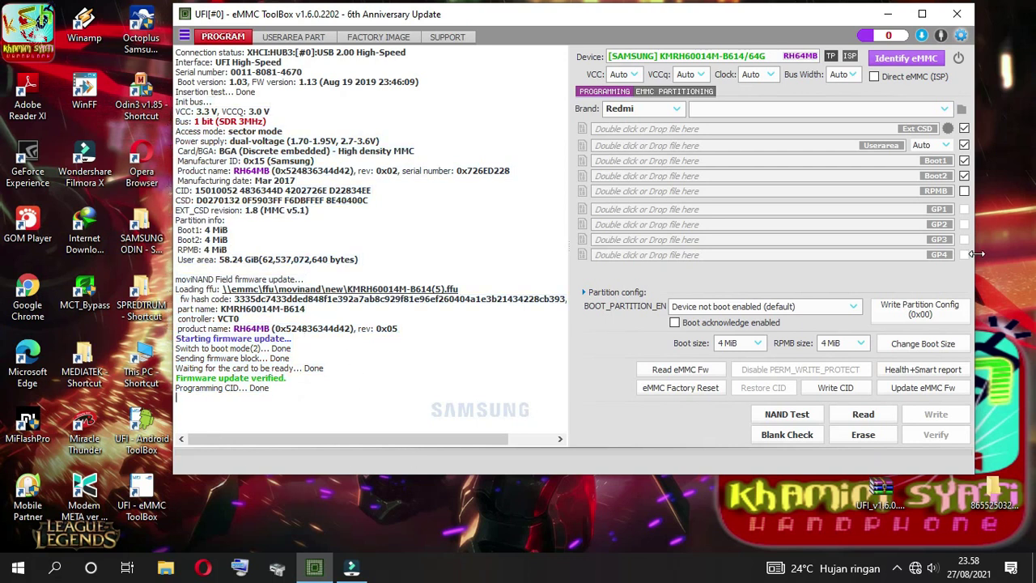
Identify the updated KMRH60014M-B614 and examine the RPMB entry in its partition info
{"action": "left_click", "coordinate": [890, 58]}
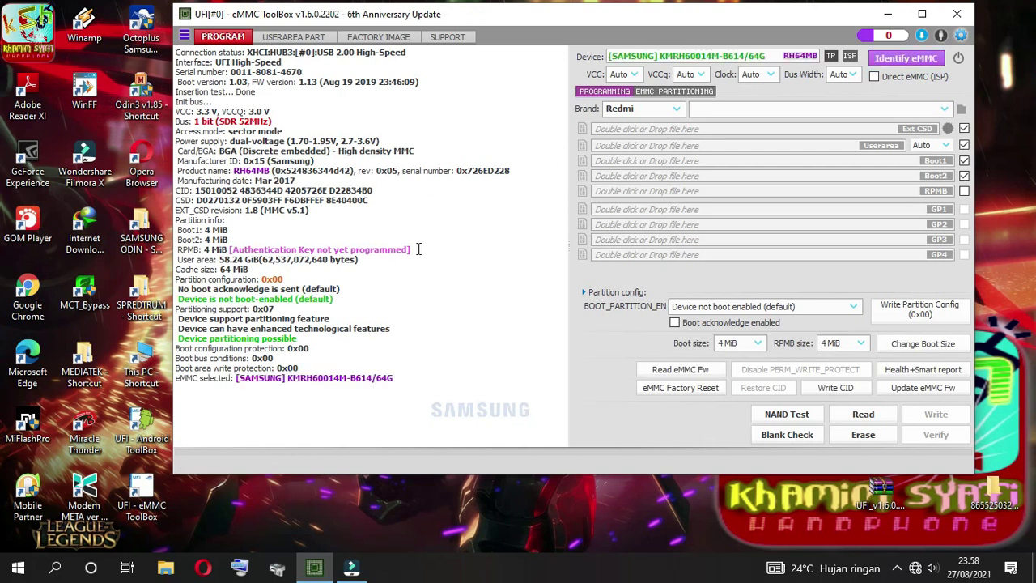
{"action": "left_click_drag", "start_coordinate": [414, 249], "coordinate": [212, 250]}
{"action": "left_click", "coordinate": [438, 310]}
{"action": "left_click_drag", "start_coordinate": [426, 248], "coordinate": [217, 243]}
{"action": "left_click", "coordinate": [438, 294]}
{"action": "left_click_drag", "start_coordinate": [429, 249], "coordinate": [234, 243]}
{"action": "left_click", "coordinate": [396, 306]}
{"action": "left_click", "coordinate": [414, 308]}
{"action": "left_click_drag", "start_coordinate": [449, 257], "coordinate": [364, 122]}
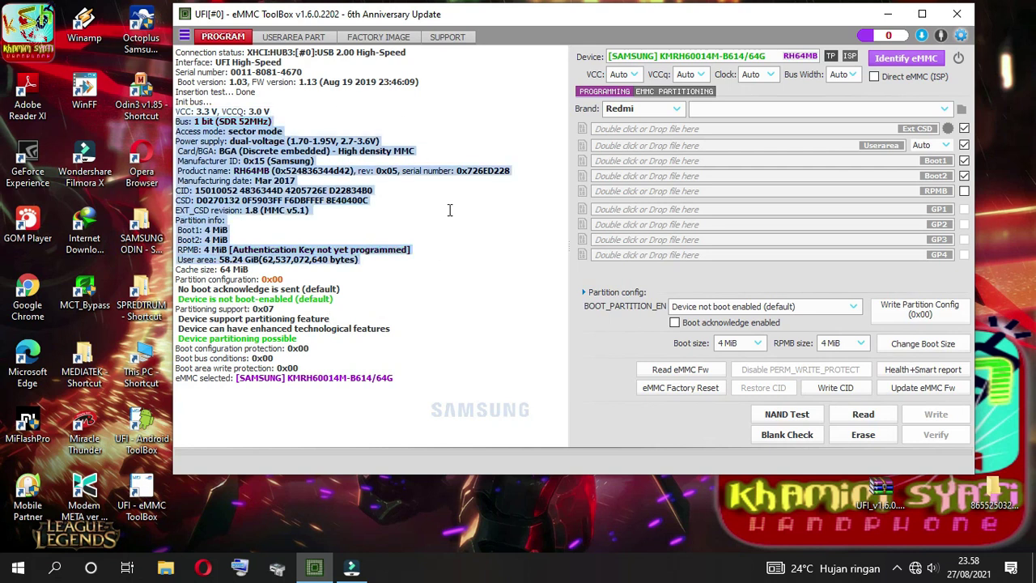
{"action": "left_click", "coordinate": [488, 350]}
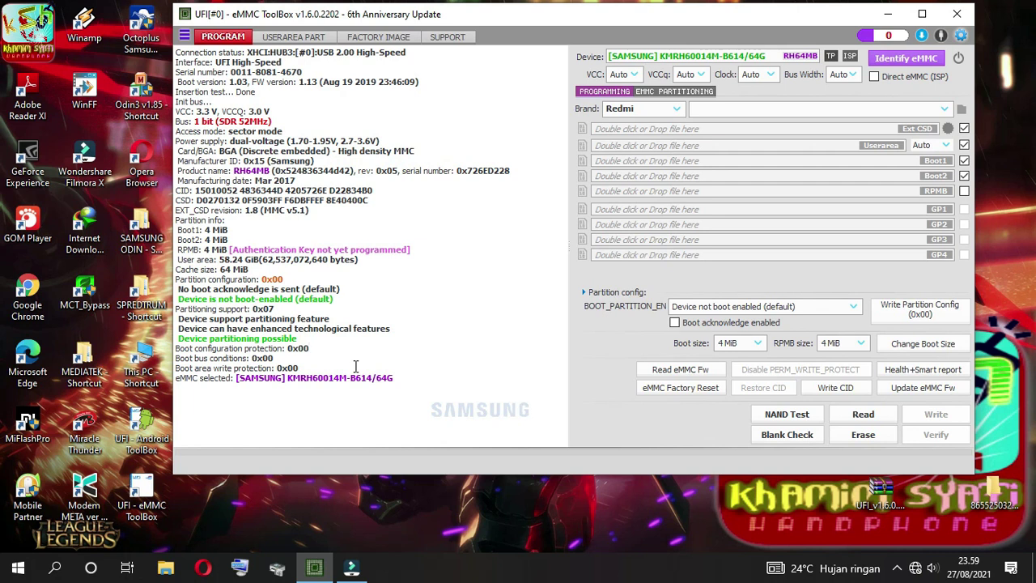
Repeat the identification of the KMRH60014M-B614 to double-check its RPMB entry
{"action": "left_click", "coordinate": [908, 55]}
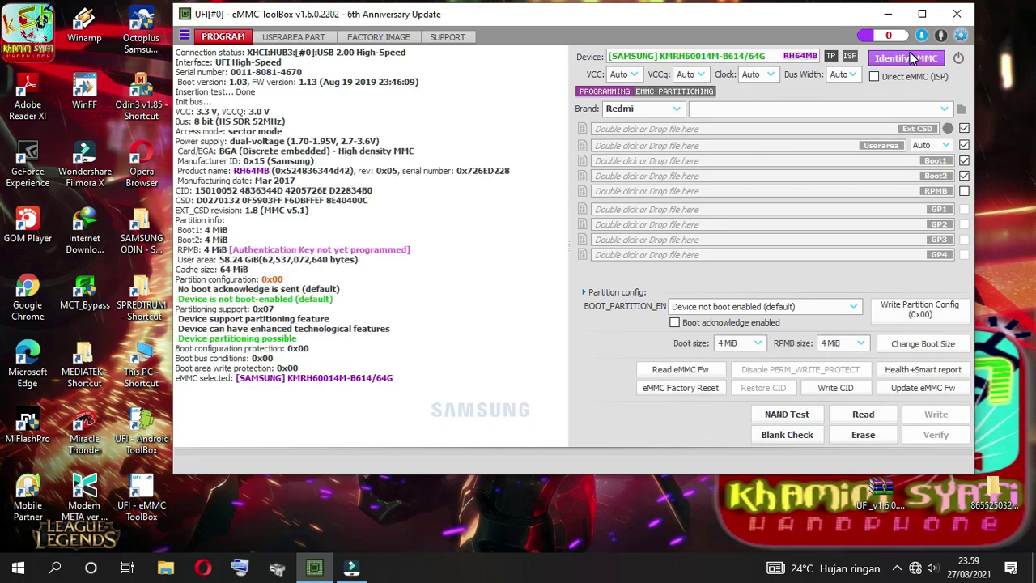
{"action": "left_click_drag", "start_coordinate": [436, 249], "coordinate": [223, 250]}
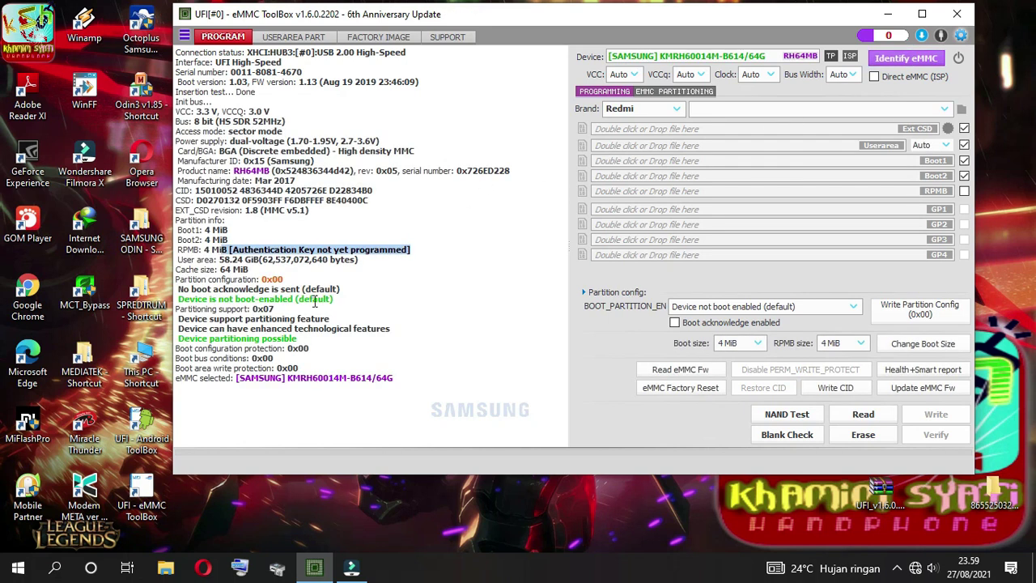
{"action": "left_click", "coordinate": [421, 329]}
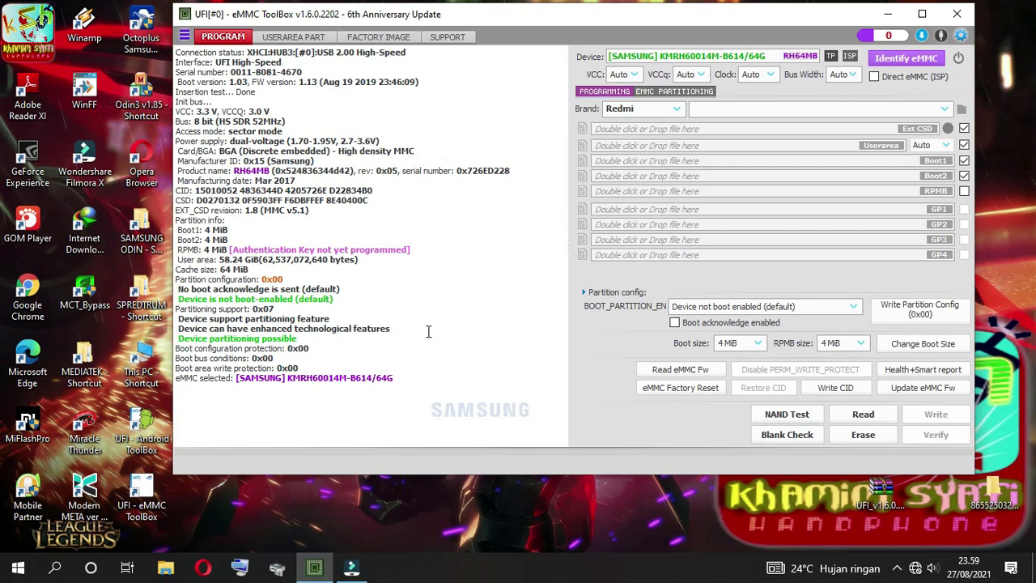
Identify the next chip, Samsung KMRC10014M-B809, and examine its RPMB status in the log
{"action": "left_click", "coordinate": [936, 58]}
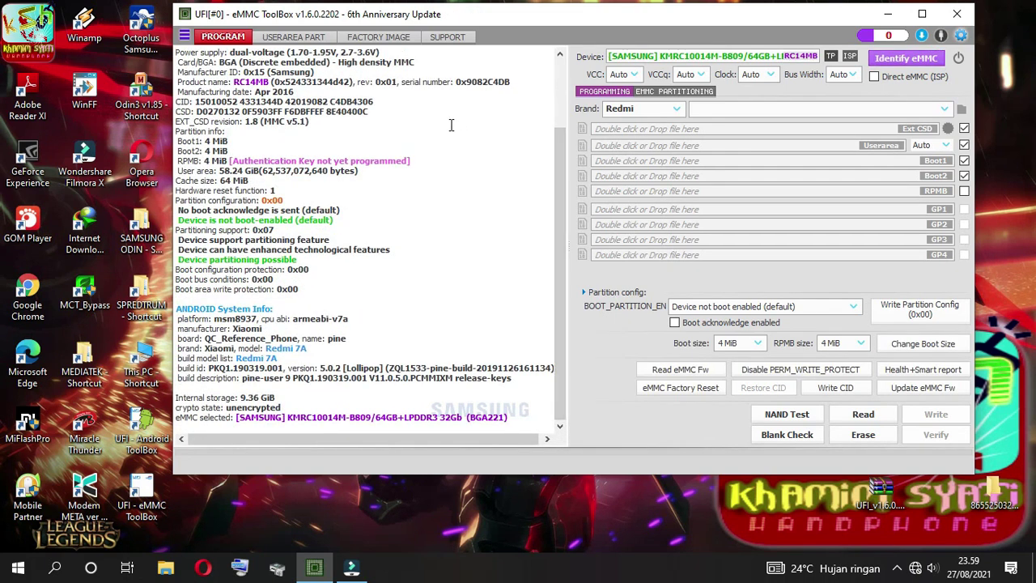
{"action": "left_click_drag", "start_coordinate": [425, 161], "coordinate": [230, 154]}
{"action": "left_click", "coordinate": [383, 237]}
{"action": "scroll", "coordinate": [383, 236], "scroll_direction": "up", "scroll_amount": 3}
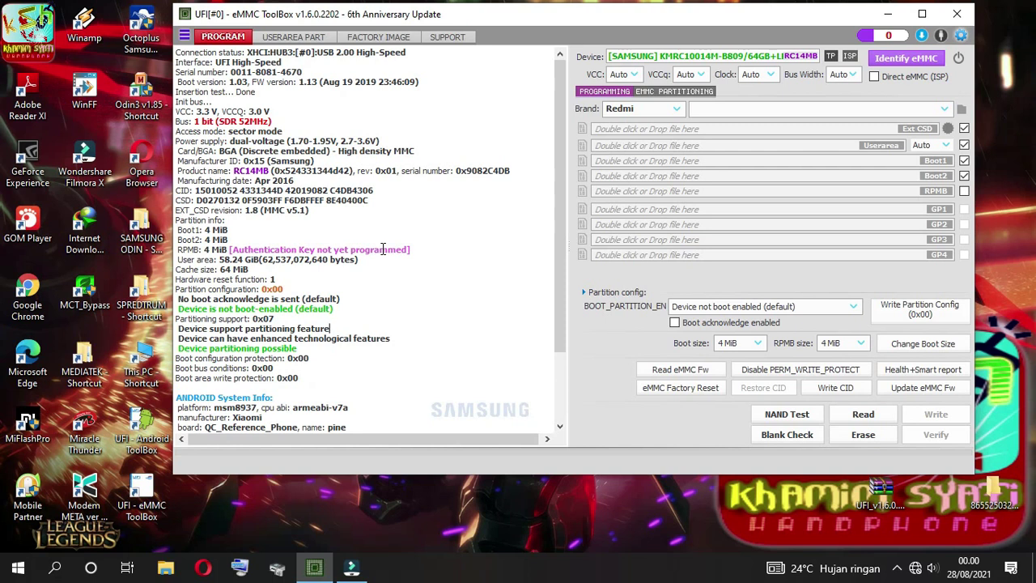
Identify the Samsung KMRX1000BM-B614 chip and examine its RPMB provisioning counter
{"action": "left_click", "coordinate": [918, 61]}
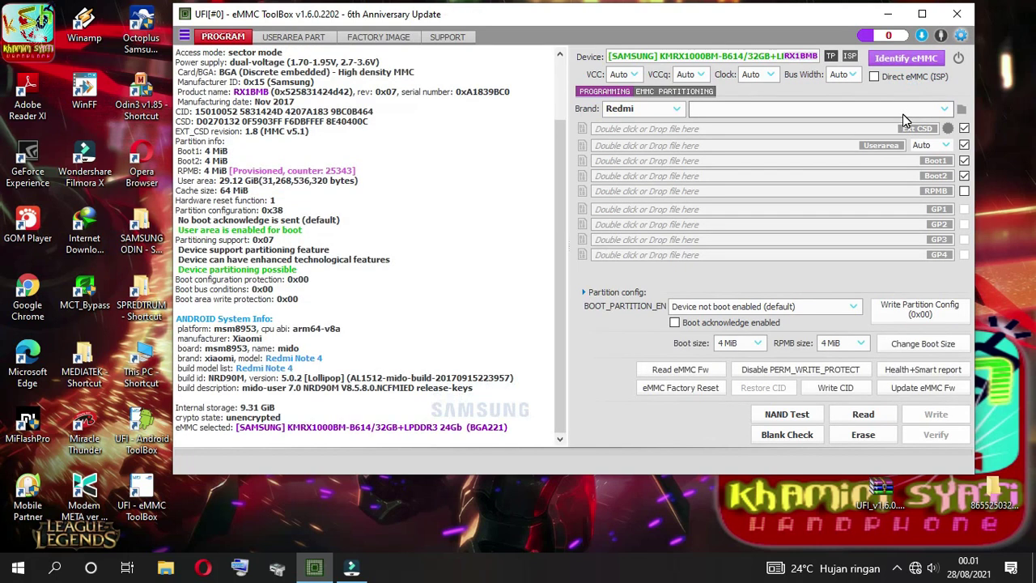
{"action": "left_click_drag", "start_coordinate": [387, 174], "coordinate": [207, 173]}
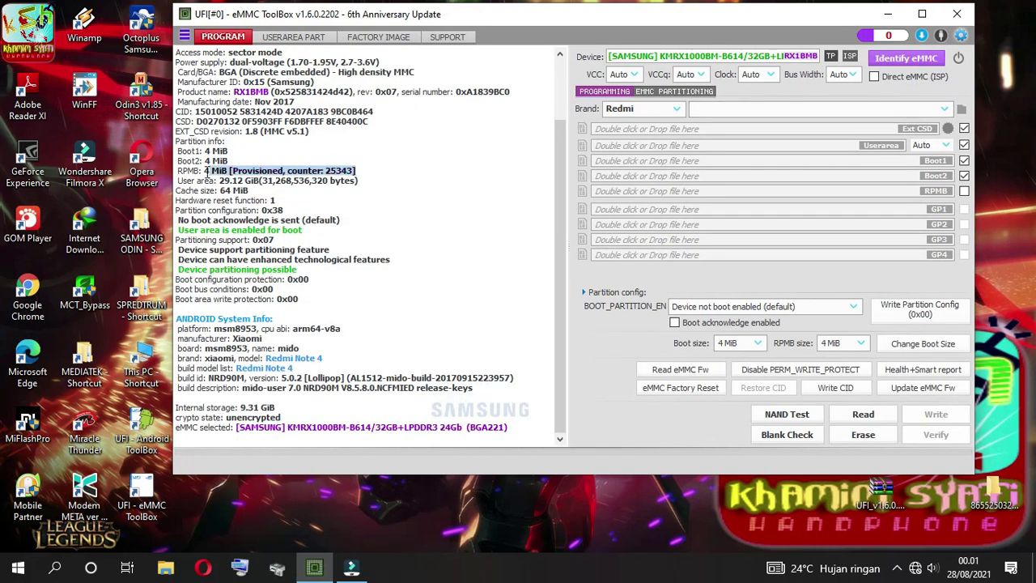
{"action": "left_click_drag", "start_coordinate": [358, 148], "coordinate": [441, 245]}
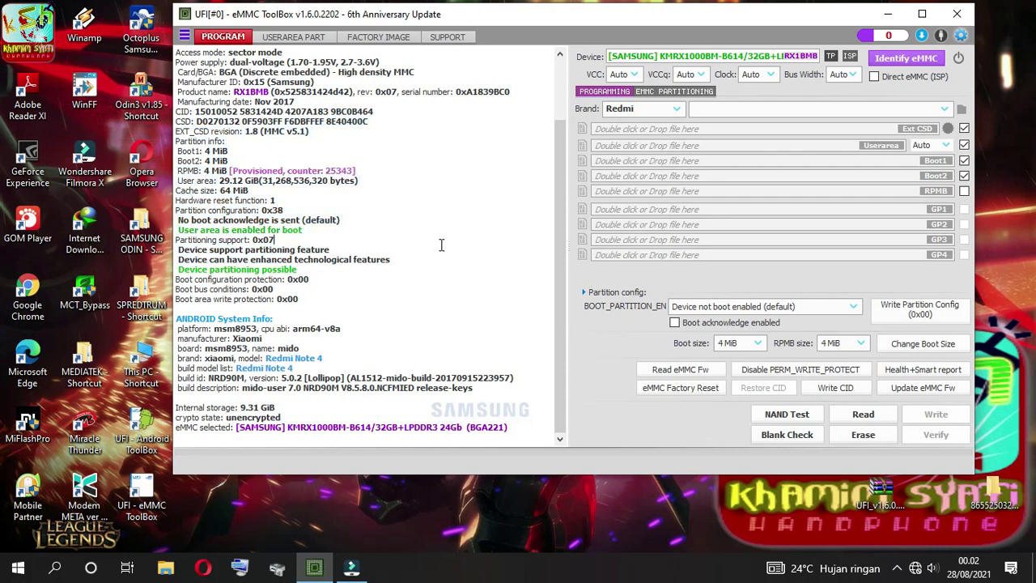
Factory reset the KMRX1000BM-B614 eMMC, then identify it again and check its RPMB entry
{"action": "left_click", "coordinate": [697, 384]}
{"action": "left_click", "coordinate": [680, 308]}
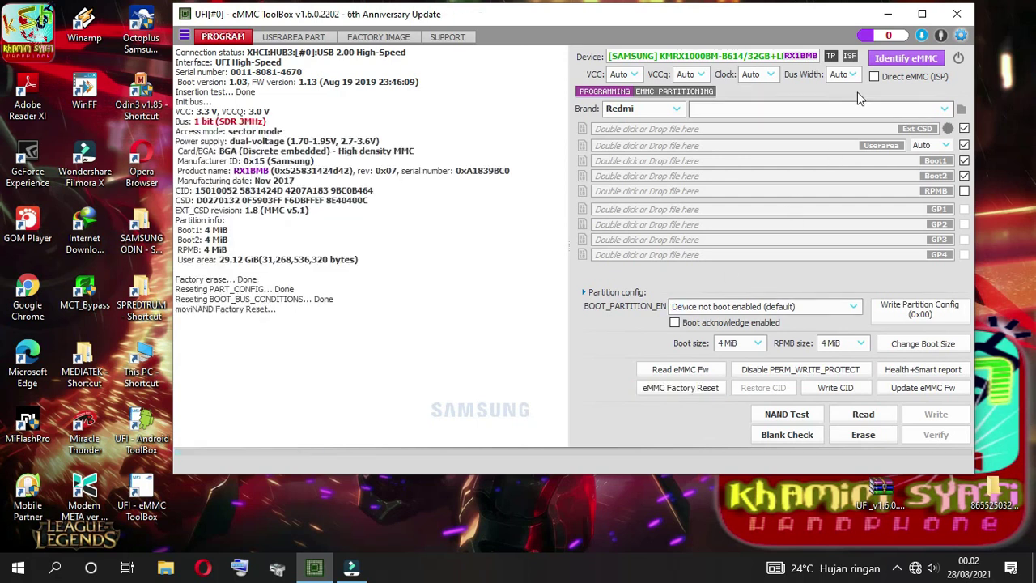
{"action": "left_click", "coordinate": [908, 55]}
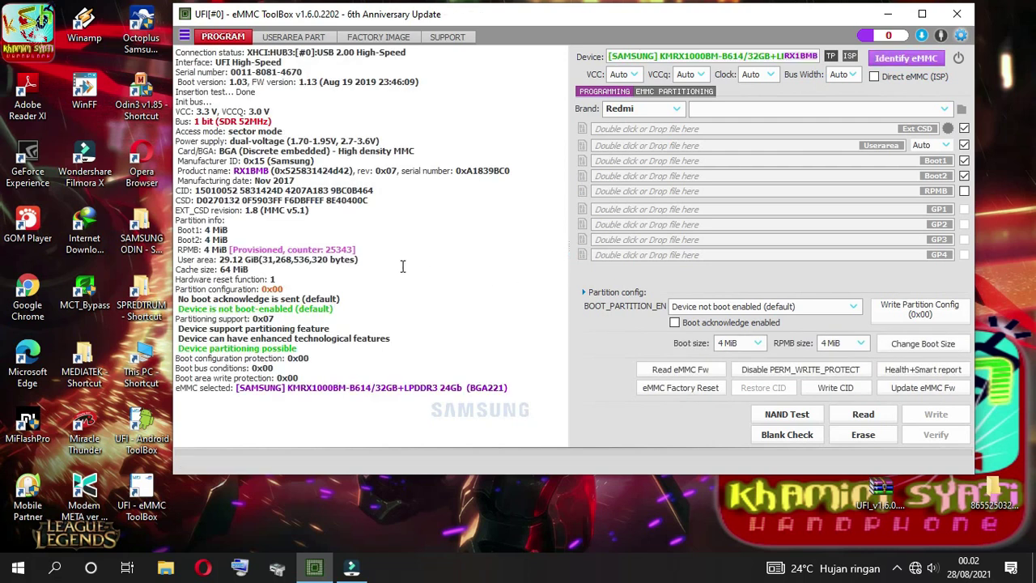
{"action": "left_click_drag", "start_coordinate": [179, 248], "coordinate": [415, 244]}
{"action": "left_click_drag", "start_coordinate": [383, 241], "coordinate": [399, 256]}
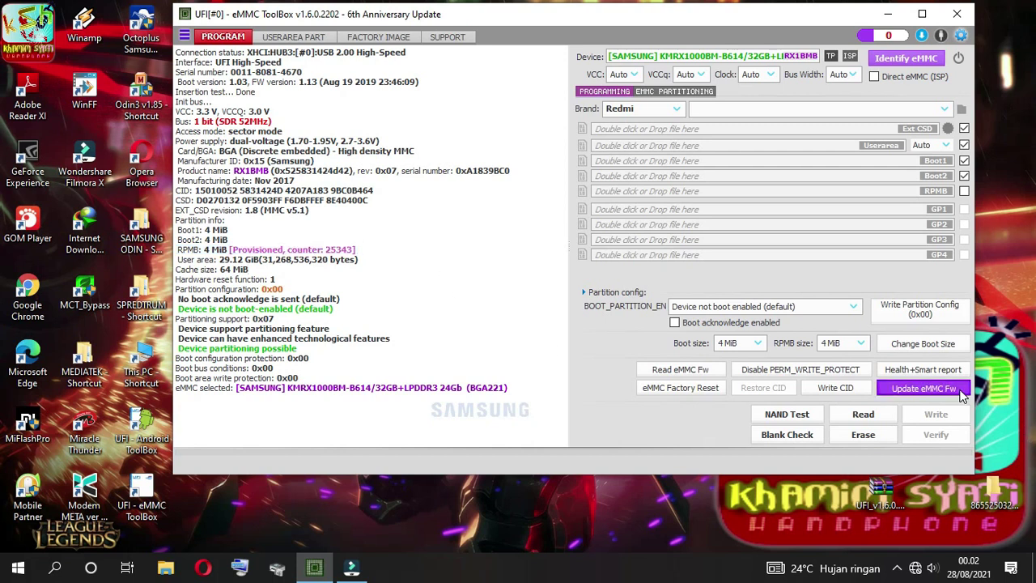
Update the eMMC firmware of the KMRX1000BM-B614, accepting the erase warning, and review the update log
{"action": "left_click", "coordinate": [962, 392]}
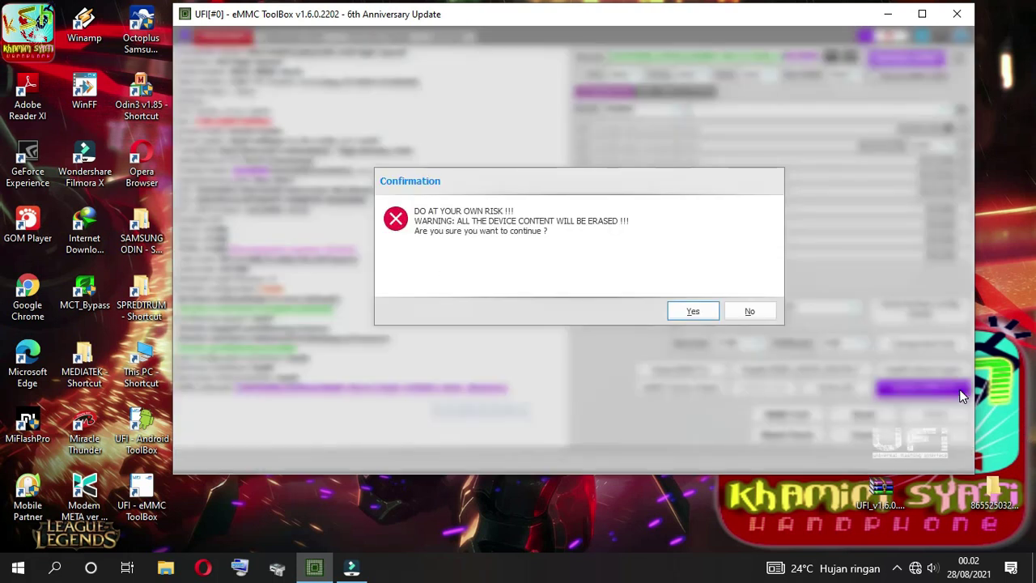
{"action": "left_click", "coordinate": [693, 311]}
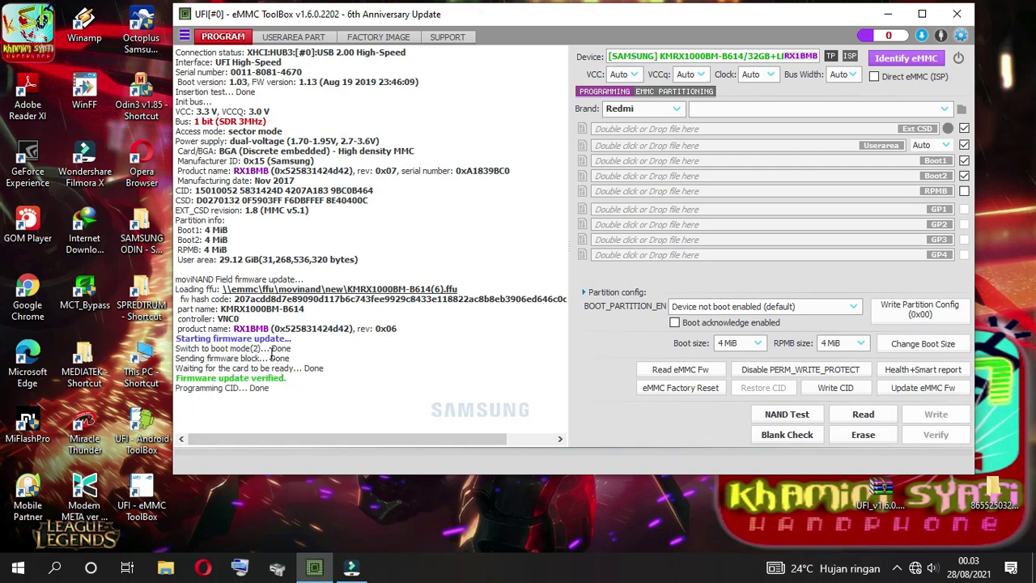
{"action": "left_click_drag", "start_coordinate": [322, 397], "coordinate": [171, 261]}
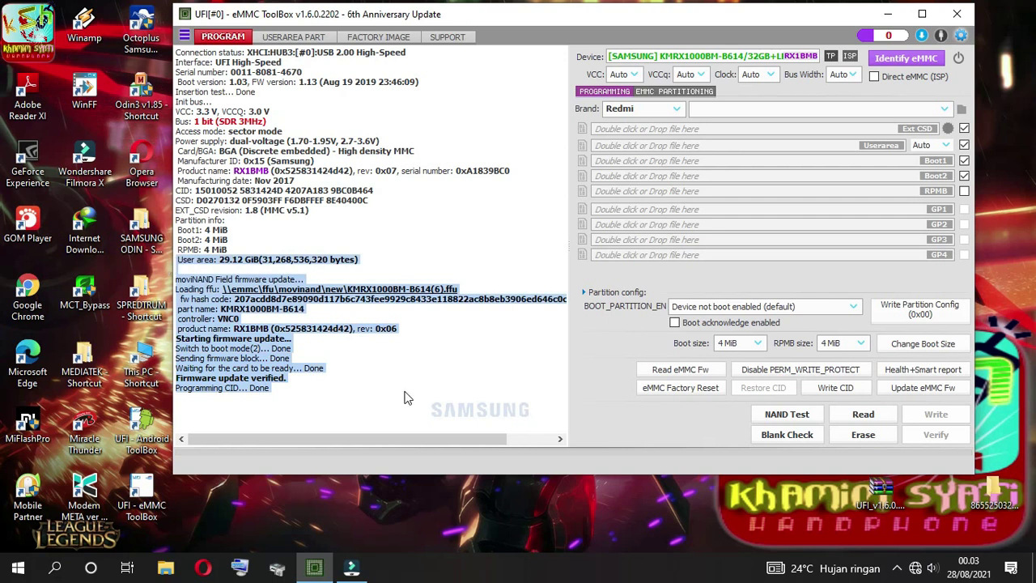
{"action": "left_click", "coordinate": [431, 398]}
Identify the updated KMRX1000BM-B614 and examine the RPMB entry in its partition info
{"action": "left_click", "coordinate": [918, 58]}
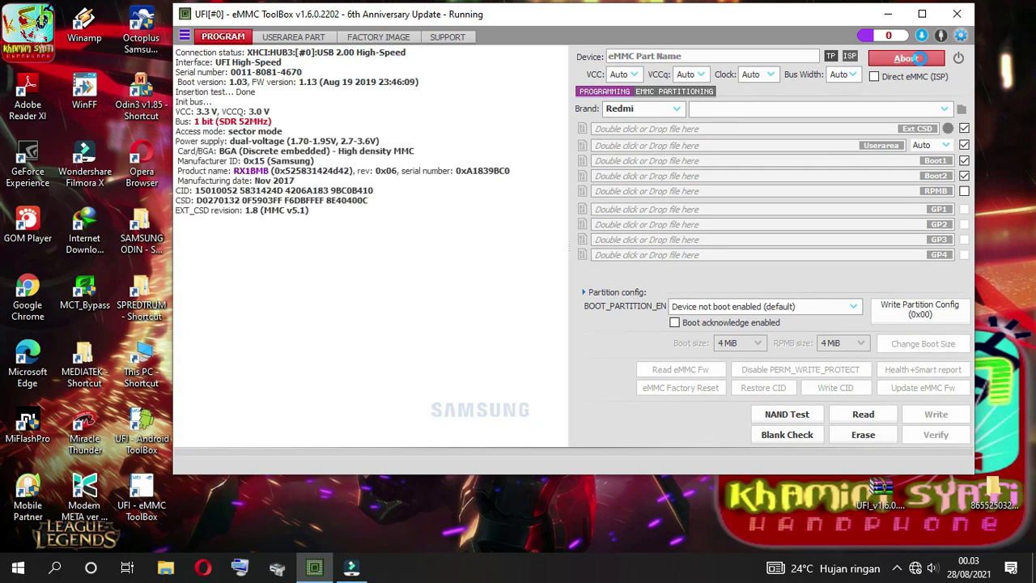
{"action": "mouse_move", "coordinate": [451, 246]}
{"action": "left_mouse_down"}
{"action": "mouse_move", "coordinate": [229, 250]}
{"action": "mouse_move", "coordinate": [462, 240]}
{"action": "left_mouse_up"}
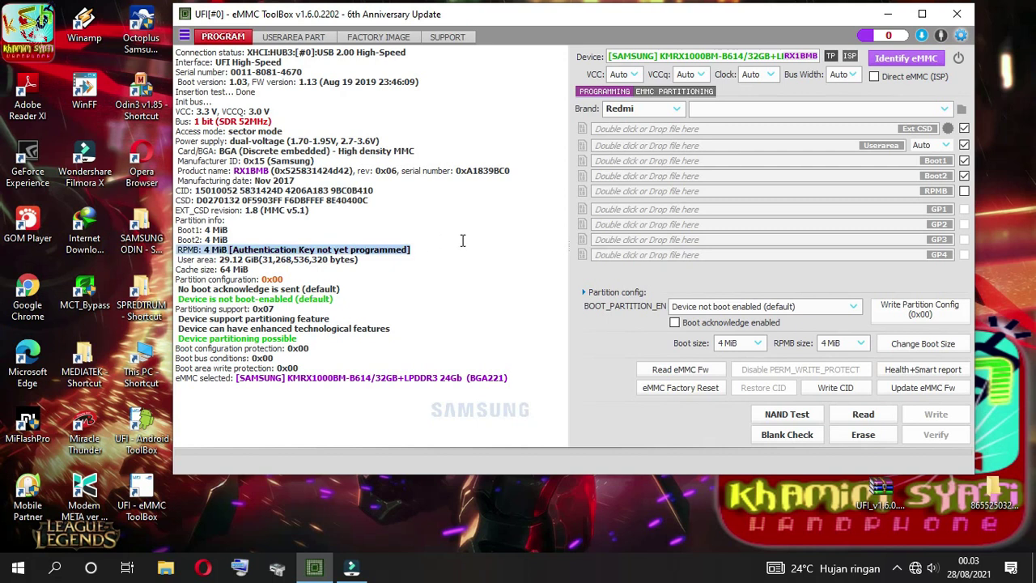
{"action": "left_click", "coordinate": [458, 290]}
{"action": "left_click_drag", "start_coordinate": [464, 312], "coordinate": [422, 225]}
{"action": "left_click", "coordinate": [528, 292]}
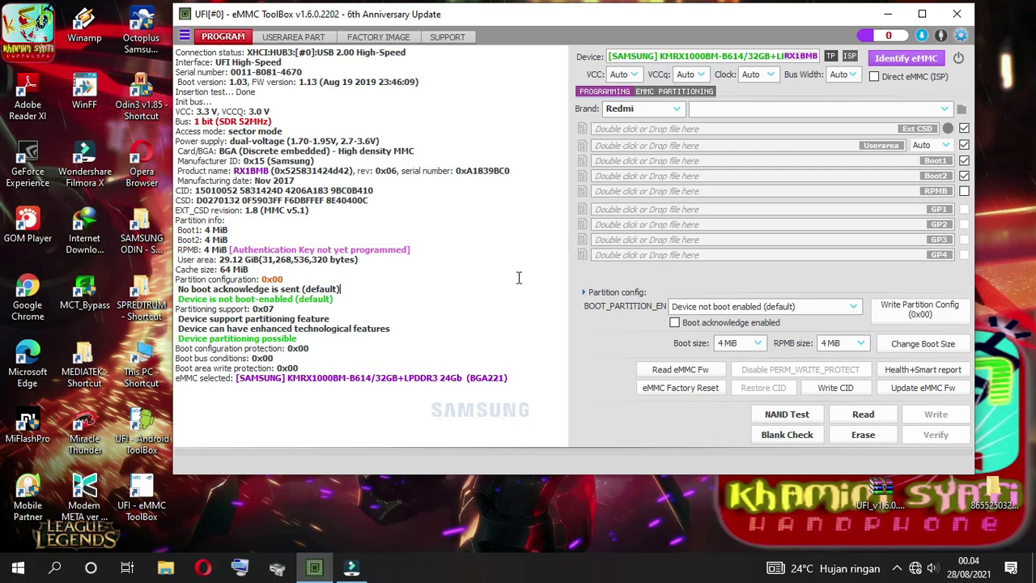
Minimize the toolbox, open the UFI_v1.6.0.2202_setup archive from the desktop in WinRAR, and extract its setup application to the desktop
{"action": "right_click", "coordinate": [878, 493]}
{"action": "left_click_drag", "start_coordinate": [866, 510], "coordinate": [470, 509]}
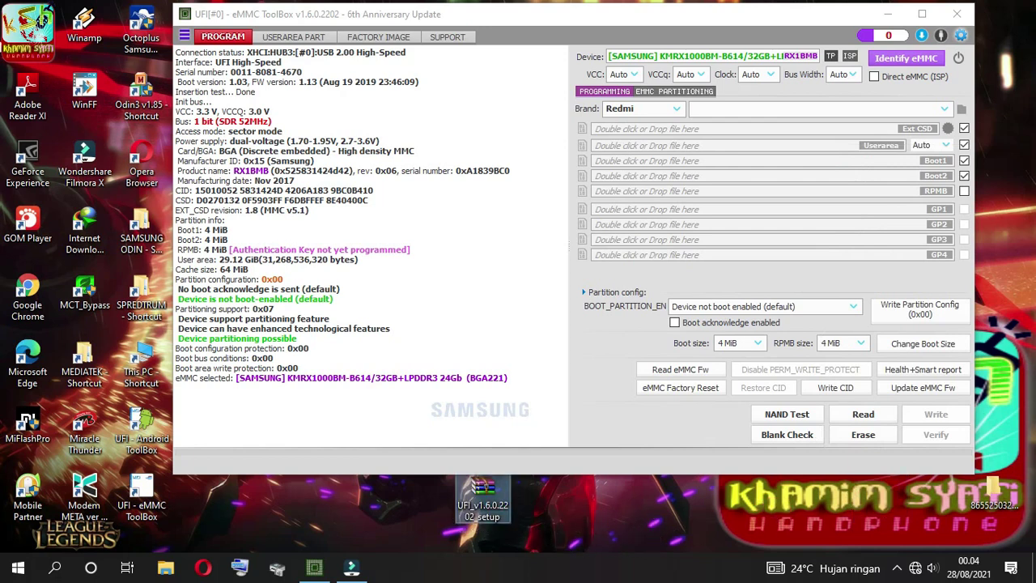
{"action": "left_click", "coordinate": [887, 14]}
{"action": "left_click_drag", "start_coordinate": [481, 473], "coordinate": [552, 162]}
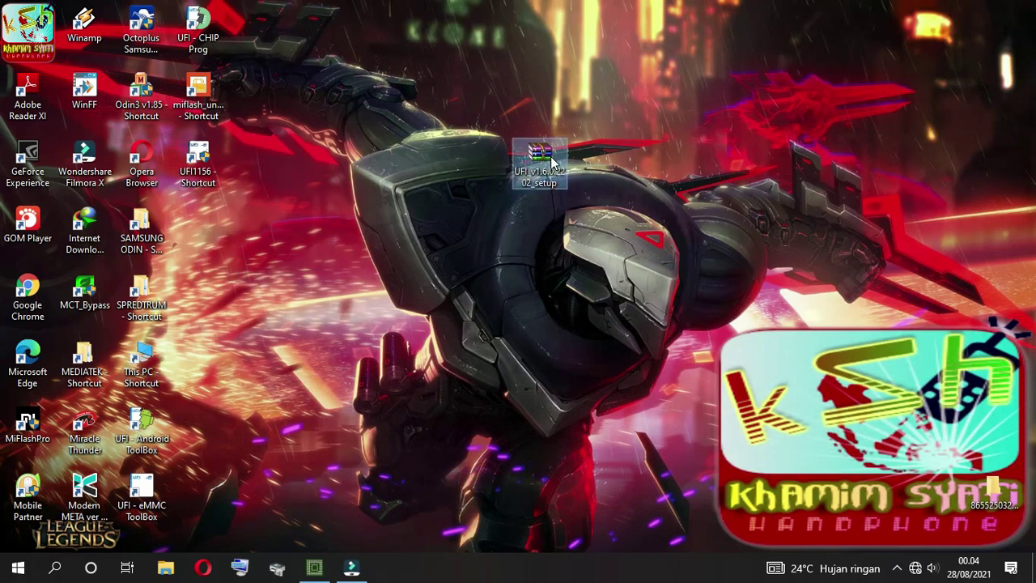
{"action": "double_click", "coordinate": [534, 276]}
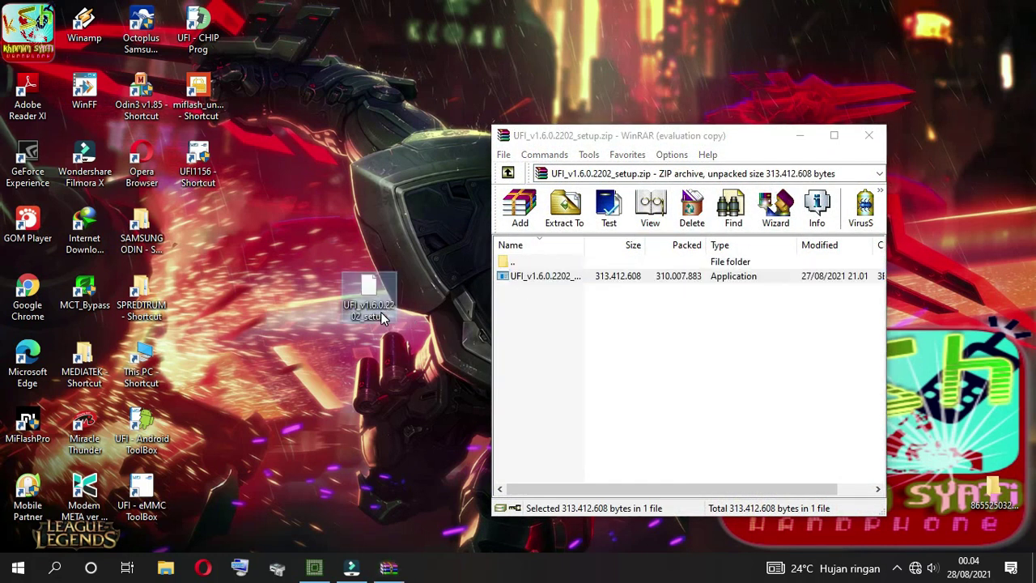
Close the WinRAR archive window and move the extracted UFI_v1.6.0.2202_setup application to an open spot on the desktop
{"action": "left_click", "coordinate": [600, 301]}
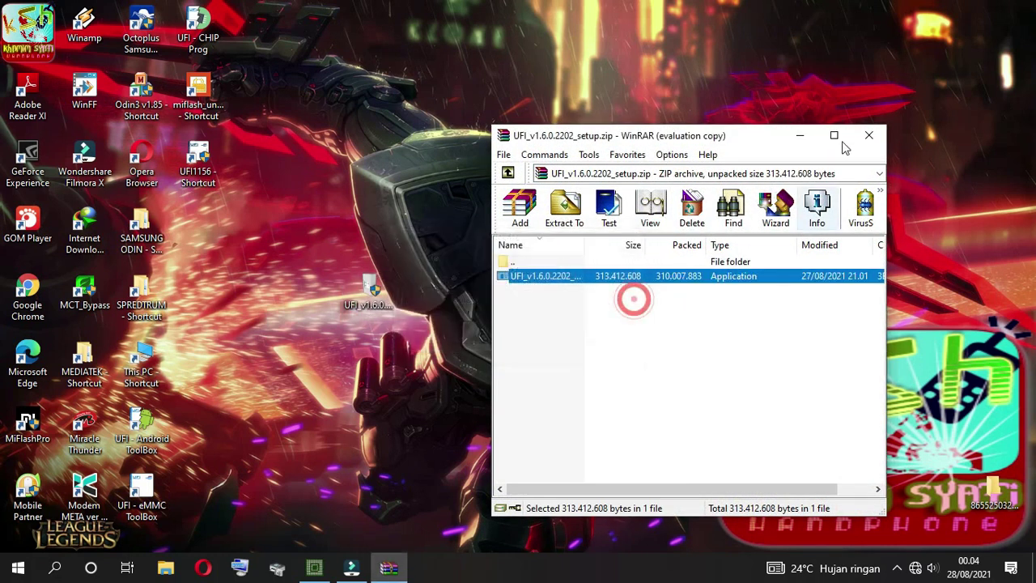
{"action": "left_click", "coordinate": [868, 136]}
{"action": "left_click_drag", "start_coordinate": [369, 293], "coordinate": [436, 293]}
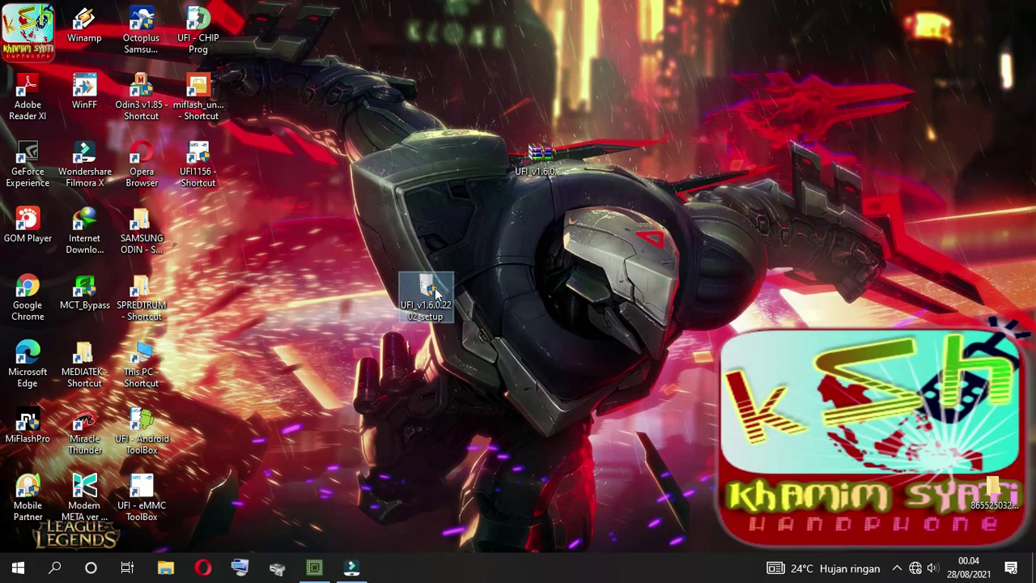
{"action": "left_click", "coordinate": [427, 306]}
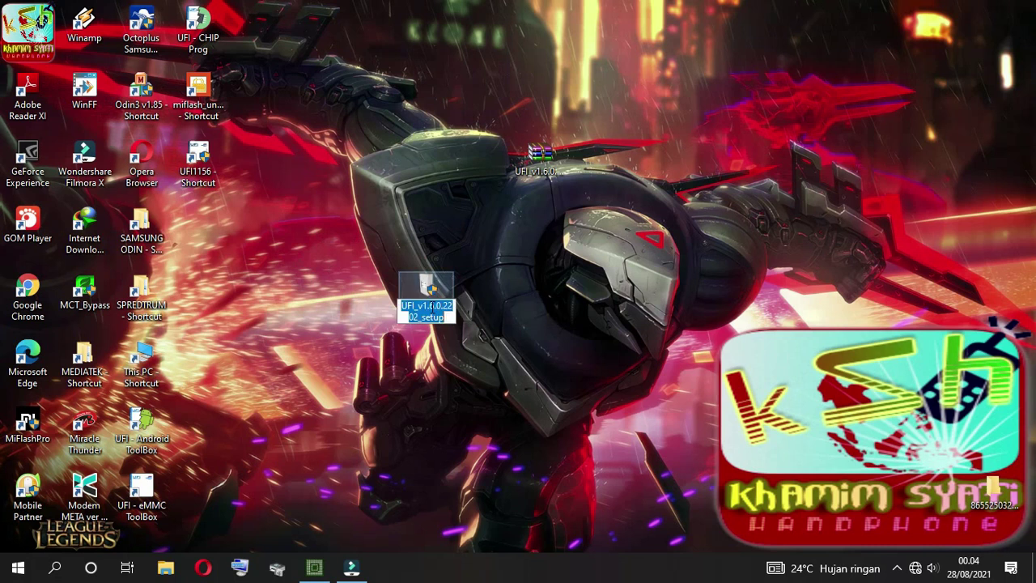
{"action": "left_click", "coordinate": [512, 334]}
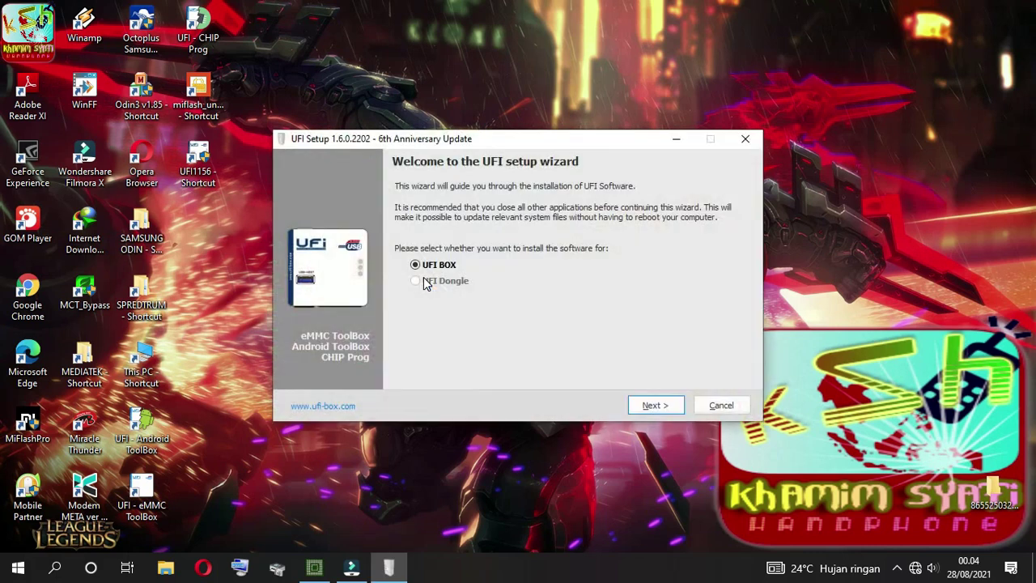
Run the UFI 1.6.0.2202 setup wizard for UFI BOX, review the install location and driver options, and exit without installing
{"action": "left_click", "coordinate": [654, 405]}
{"action": "left_click_drag", "start_coordinate": [740, 279], "coordinate": [741, 315]}
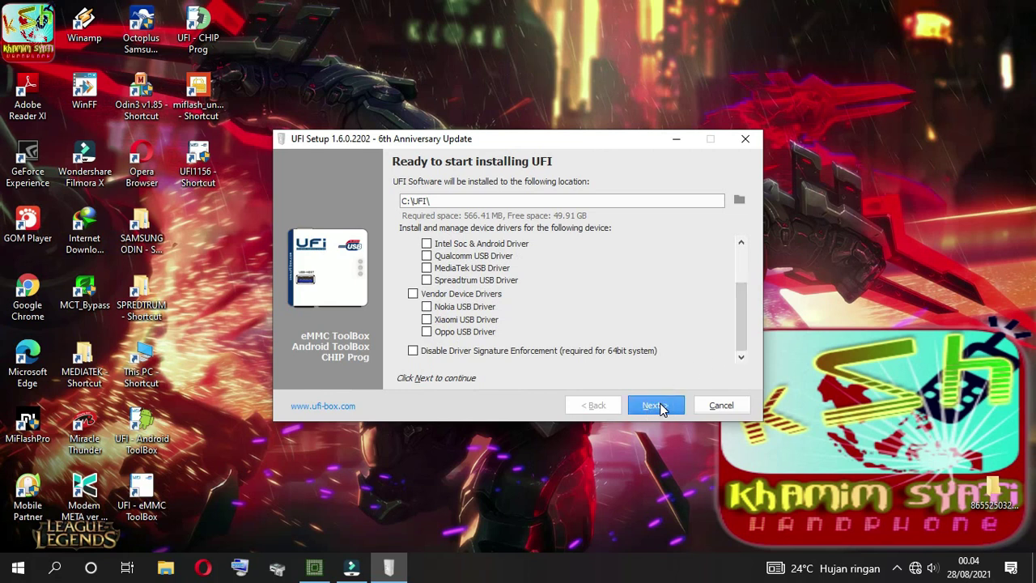
{"action": "left_click", "coordinate": [748, 140]}
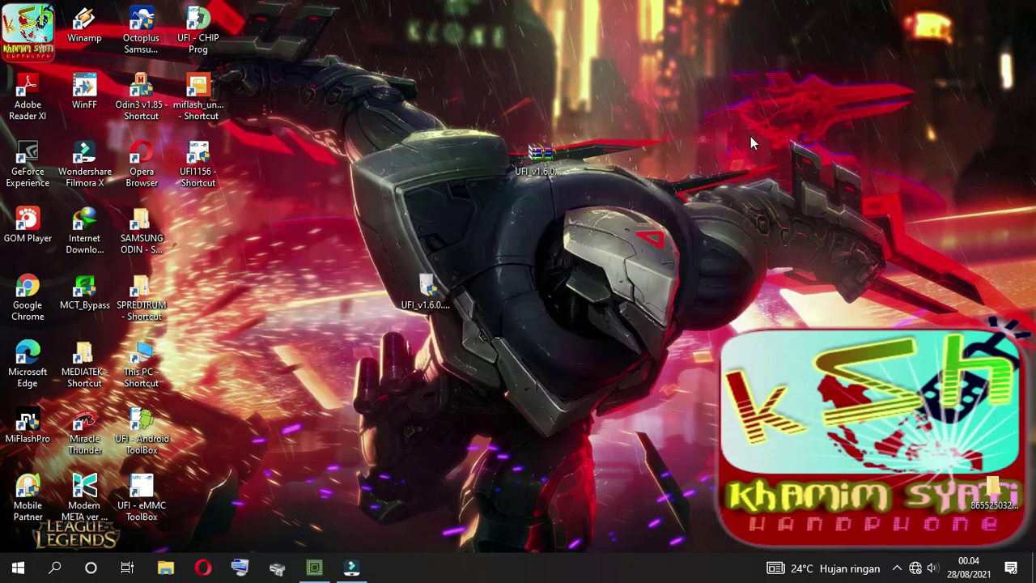
Delete the UFI_v1.6.0.2202_setup archive and setup application from the desktop, empty the Recycle Bin permanently, and refresh the desktop
{"action": "right_click", "coordinate": [538, 158]}
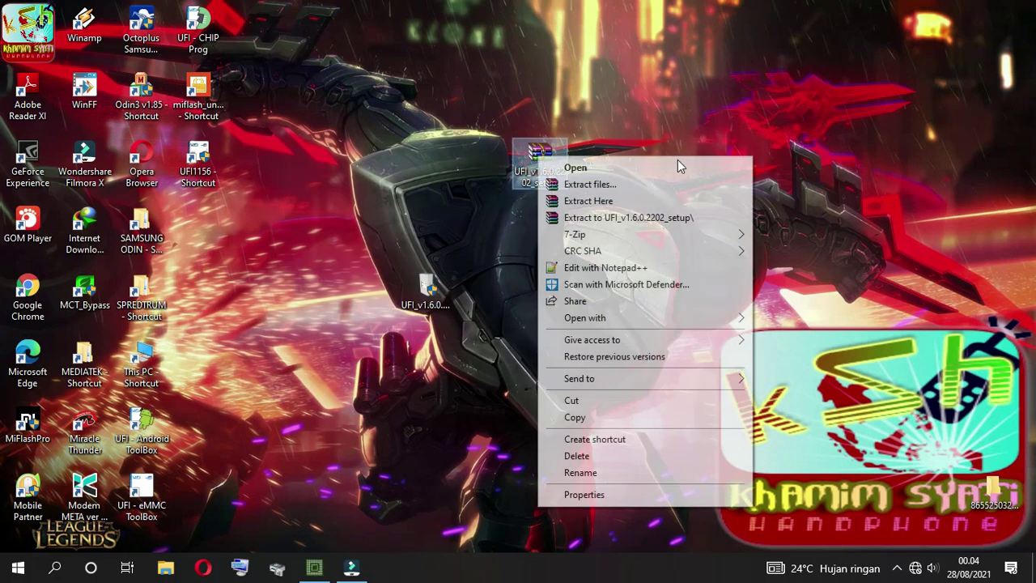
{"action": "left_click", "coordinate": [576, 456]}
{"action": "left_click", "coordinate": [433, 292]}
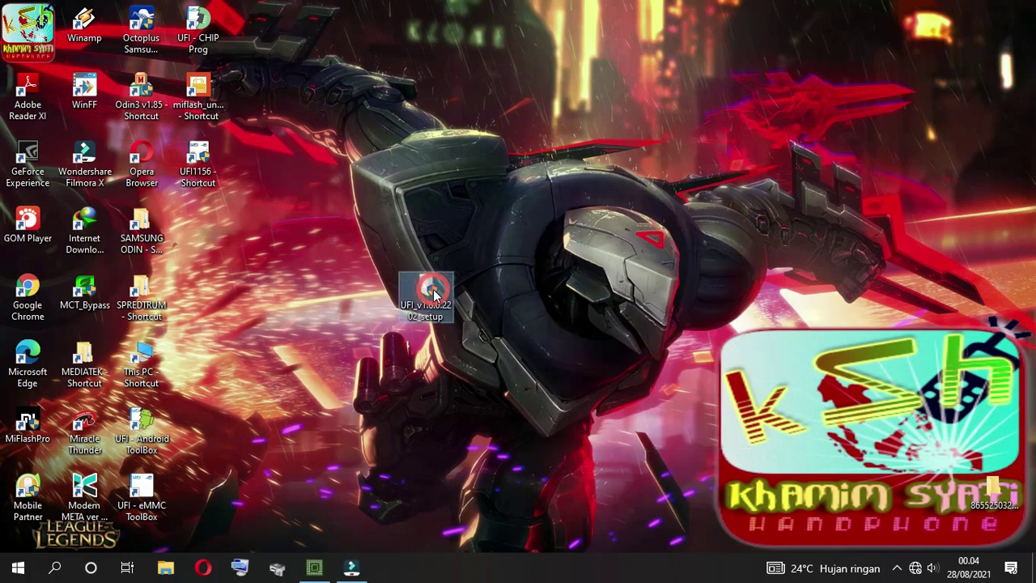
{"action": "right_click", "coordinate": [434, 293]}
{"action": "left_click", "coordinate": [465, 500]}
{"action": "left_click", "coordinate": [27, 28]}
{"action": "right_click", "coordinate": [20, 16]}
{"action": "left_click", "coordinate": [130, 39]}
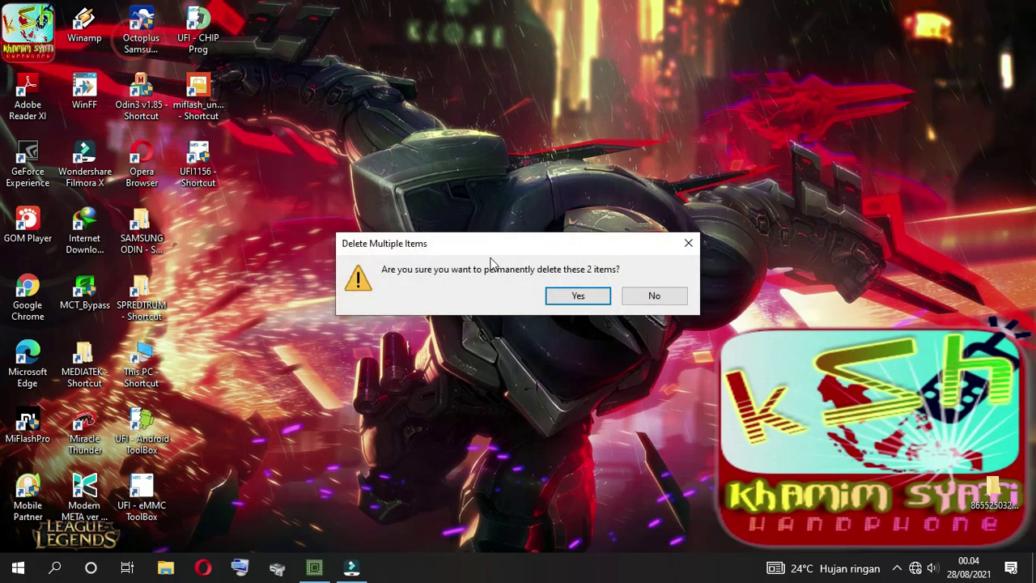
{"action": "left_click", "coordinate": [578, 296]}
{"action": "right_click", "coordinate": [428, 105]}
{"action": "left_click", "coordinate": [521, 151]}
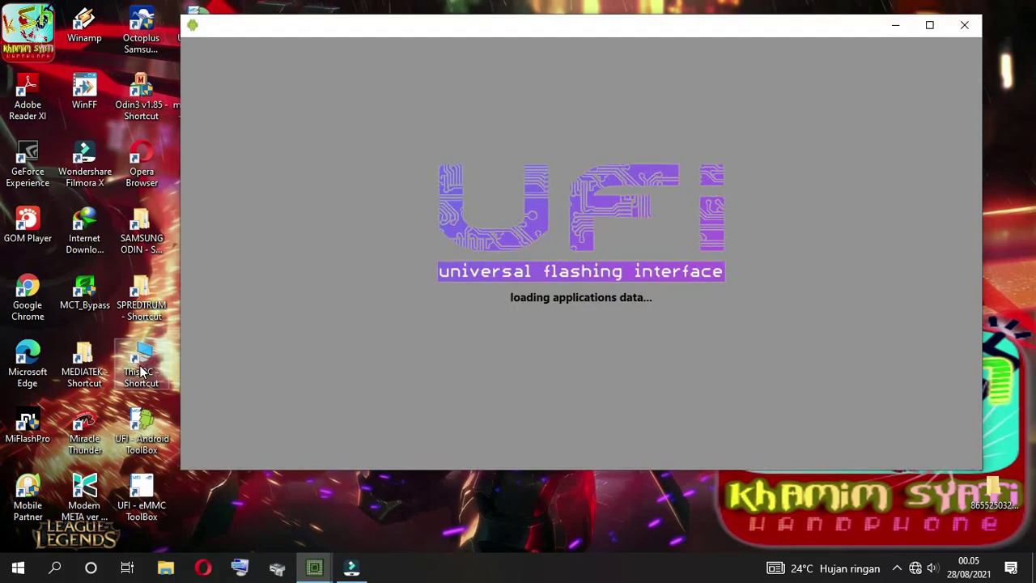
Launch UFI Android ToolBox and delete the This PC shortcut from the desktop while it initializes
{"action": "right_click", "coordinate": [143, 364]}
{"action": "left_click", "coordinate": [148, 345]}
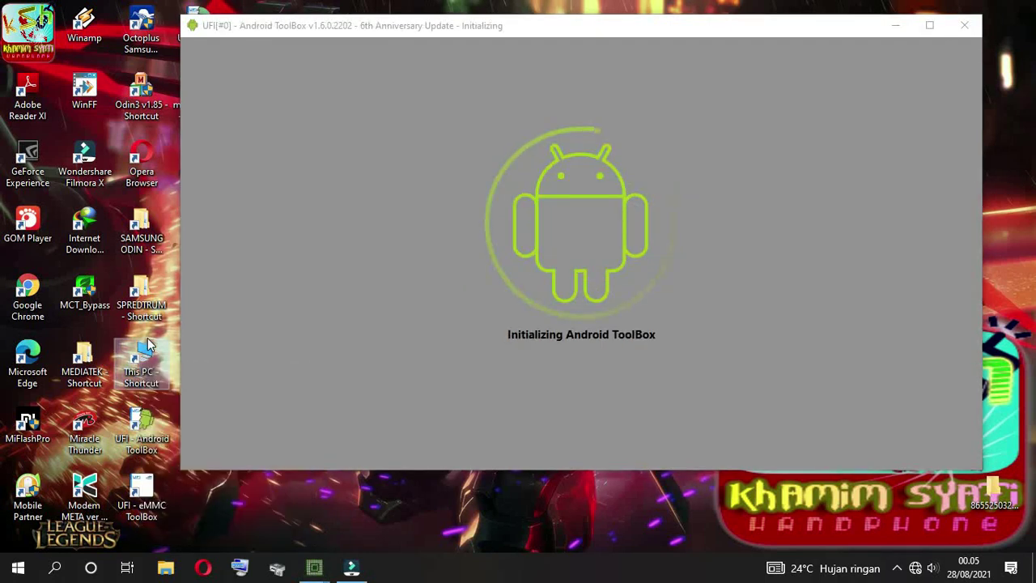
{"action": "right_click", "coordinate": [147, 346]}
{"action": "left_click", "coordinate": [168, 284]}
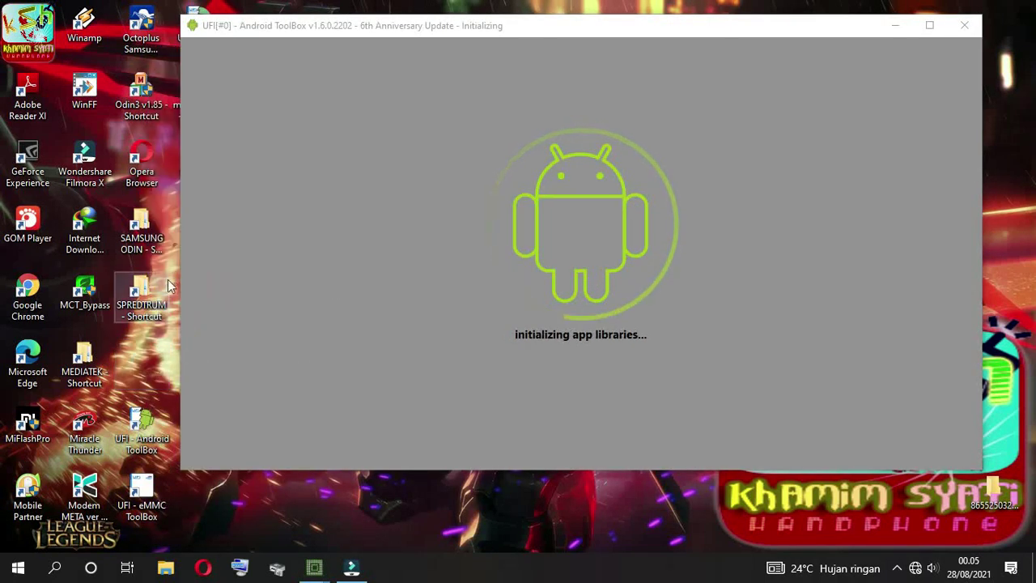
Place the miflash_unlock shortcut above UFI Android ToolBox and the UFI1156 shortcut below UFI CHIP Prog, moving the toolbox window clear of them
{"action": "left_click_drag", "start_coordinate": [363, 30], "coordinate": [410, 38]}
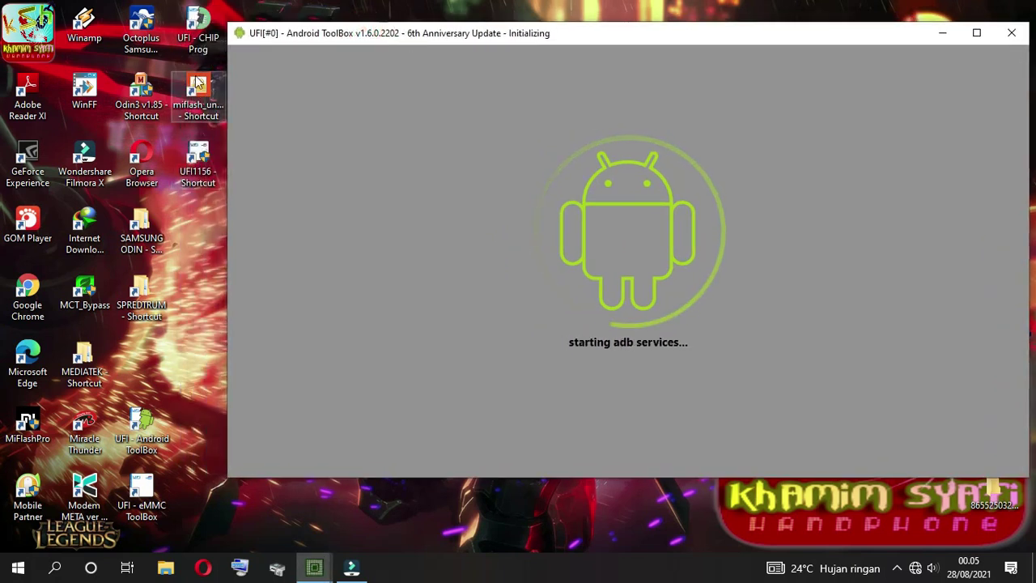
{"action": "left_click_drag", "start_coordinate": [198, 81], "coordinate": [164, 347]}
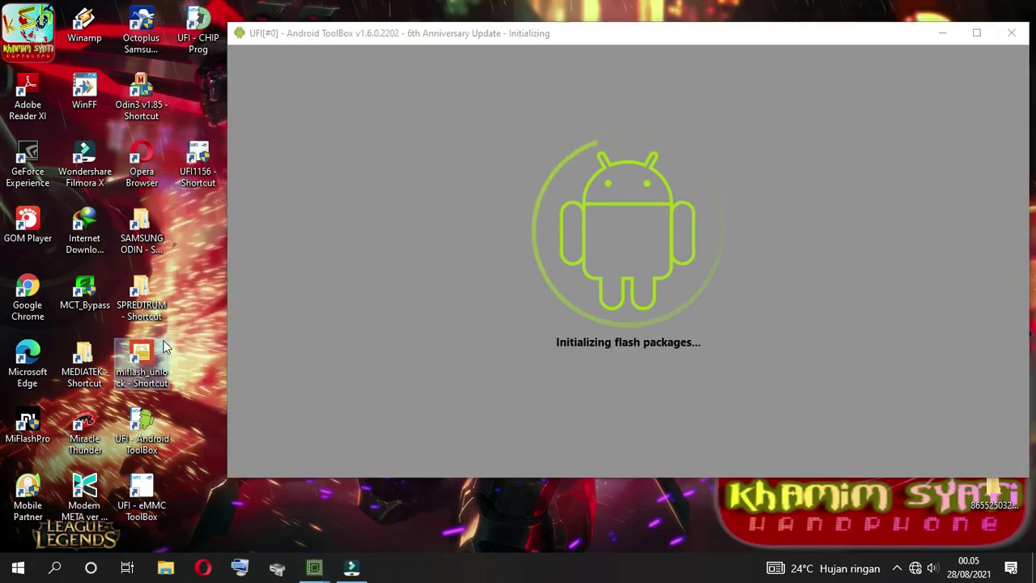
{"action": "right_click", "coordinate": [180, 275]}
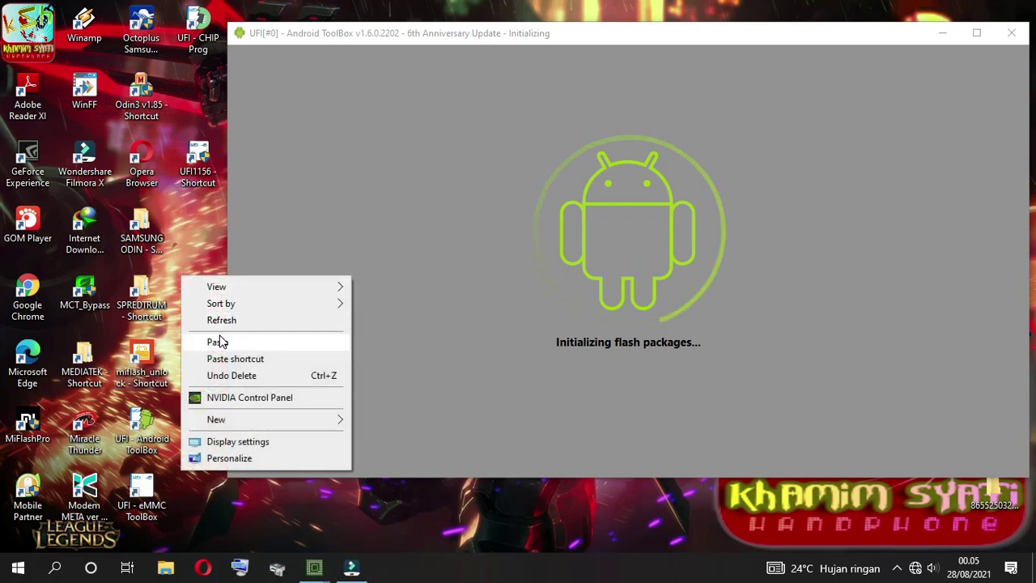
{"action": "left_click", "coordinate": [219, 342]}
{"action": "left_click", "coordinate": [418, 215]}
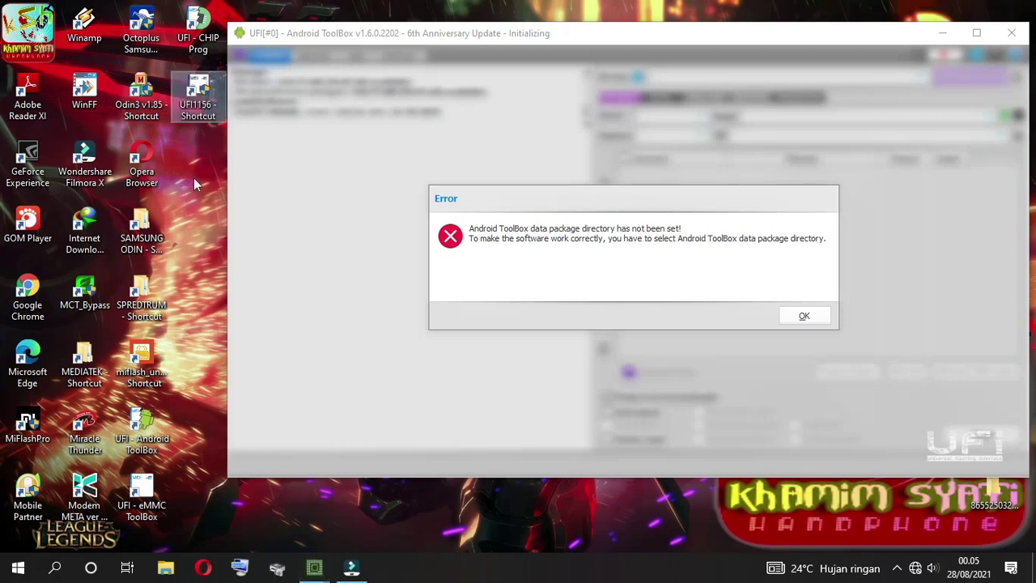
{"action": "right_click", "coordinate": [199, 223]}
{"action": "left_click", "coordinate": [234, 272]}
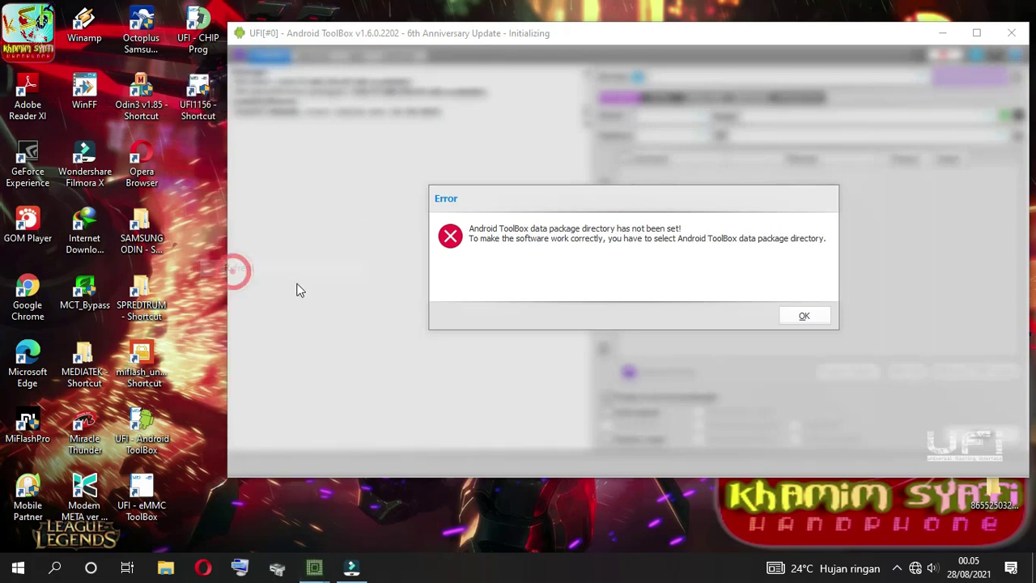
Dismiss the missing data package directory error and reposition the Android ToolBox window while it finishes loading
{"action": "left_click", "coordinate": [804, 315]}
{"action": "left_click_drag", "start_coordinate": [694, 35], "coordinate": [561, 36]}
{"action": "left_click", "coordinate": [703, 385]}
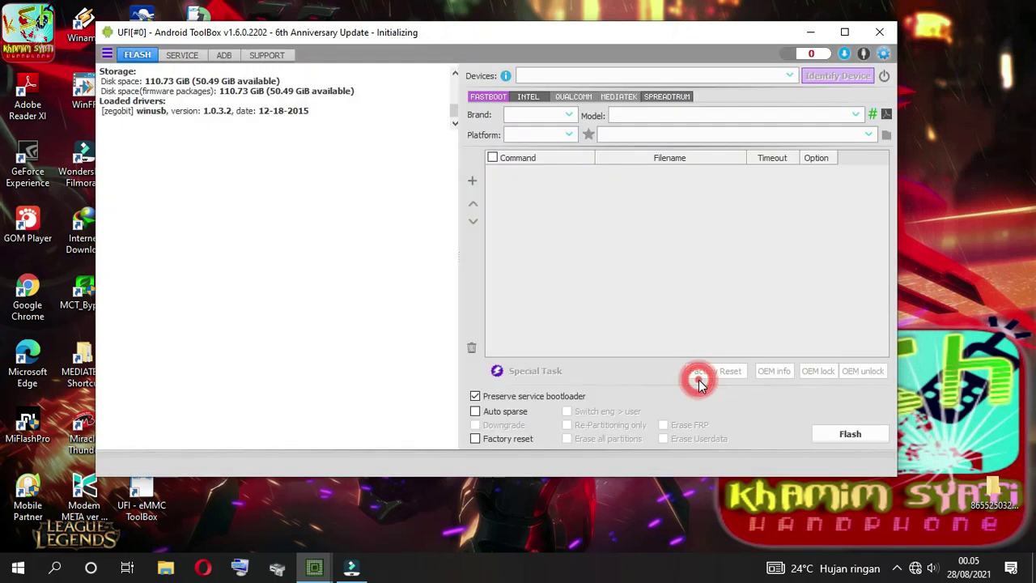
{"action": "left_click", "coordinate": [478, 268]}
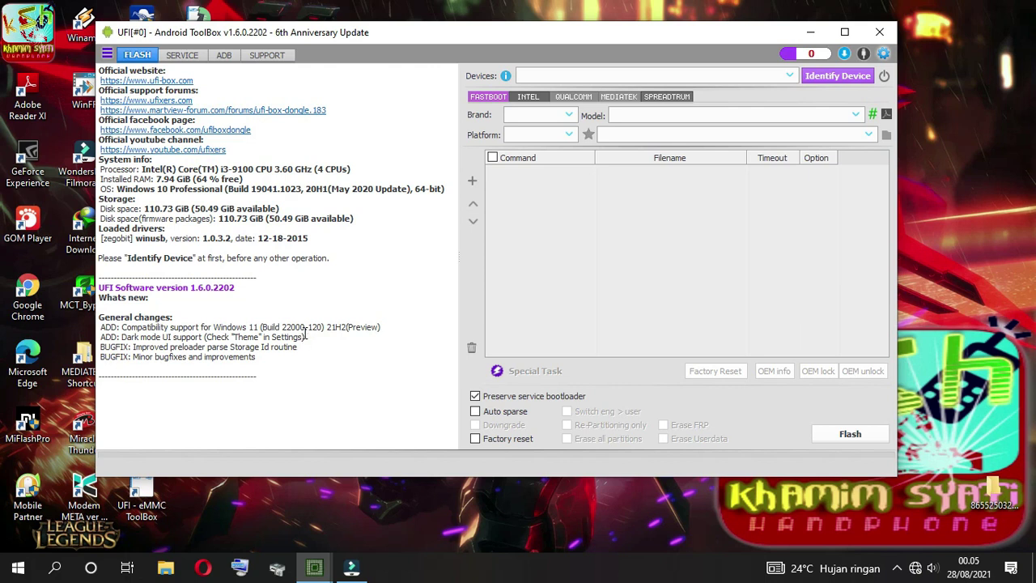
Look through the Service, ADB and Support sections of Android ToolBox
{"action": "left_click", "coordinate": [199, 58]}
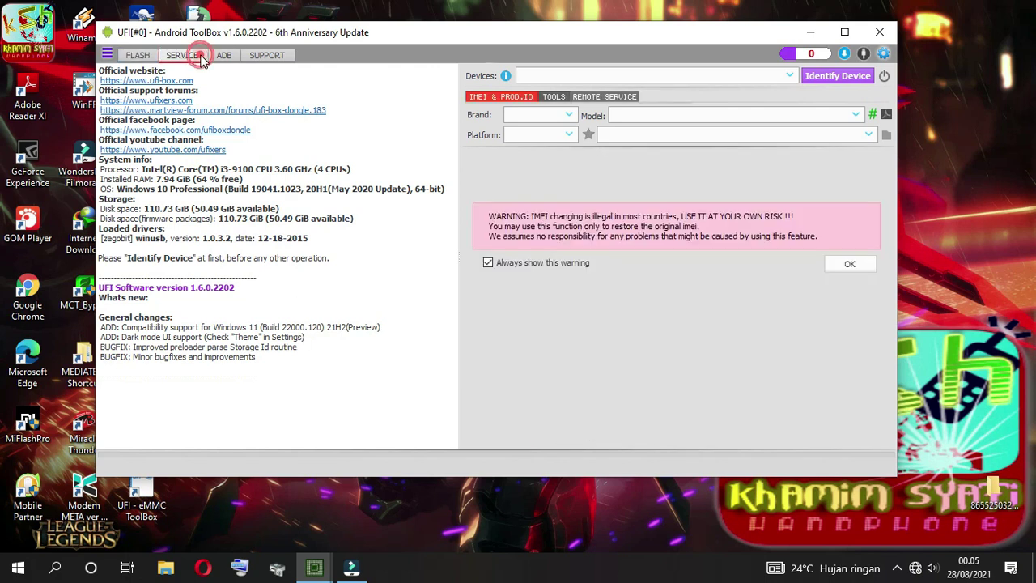
{"action": "left_click", "coordinate": [229, 55]}
{"action": "left_click", "coordinate": [254, 55]}
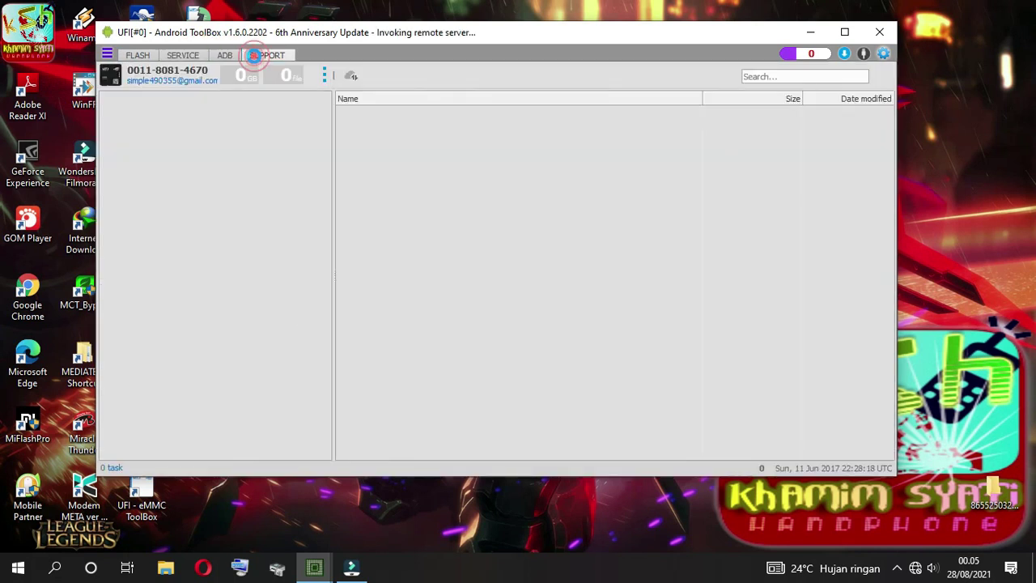
{"action": "left_click", "coordinate": [671, 307]}
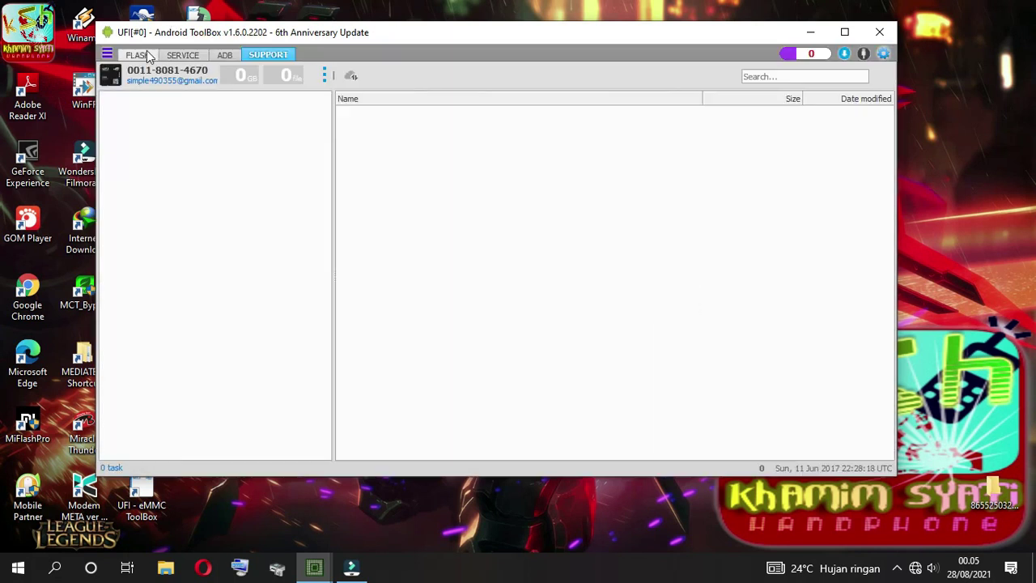
Examine the MediaTek, Qualcomm, Intel and Fastboot flashing options, enabling FireHose for Qualcomm to inspect its settings
{"action": "left_click", "coordinate": [148, 56]}
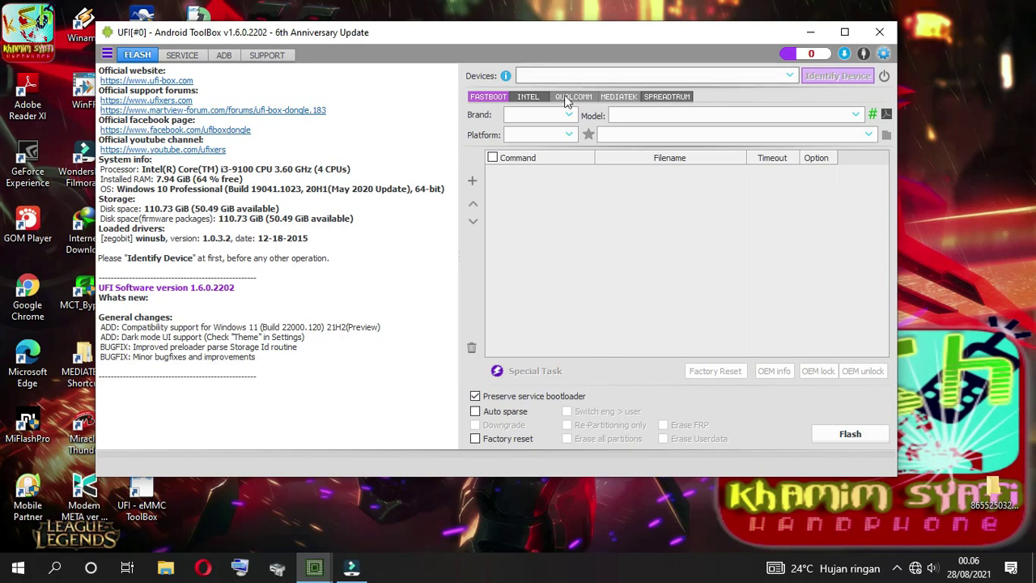
{"action": "left_click", "coordinate": [622, 96]}
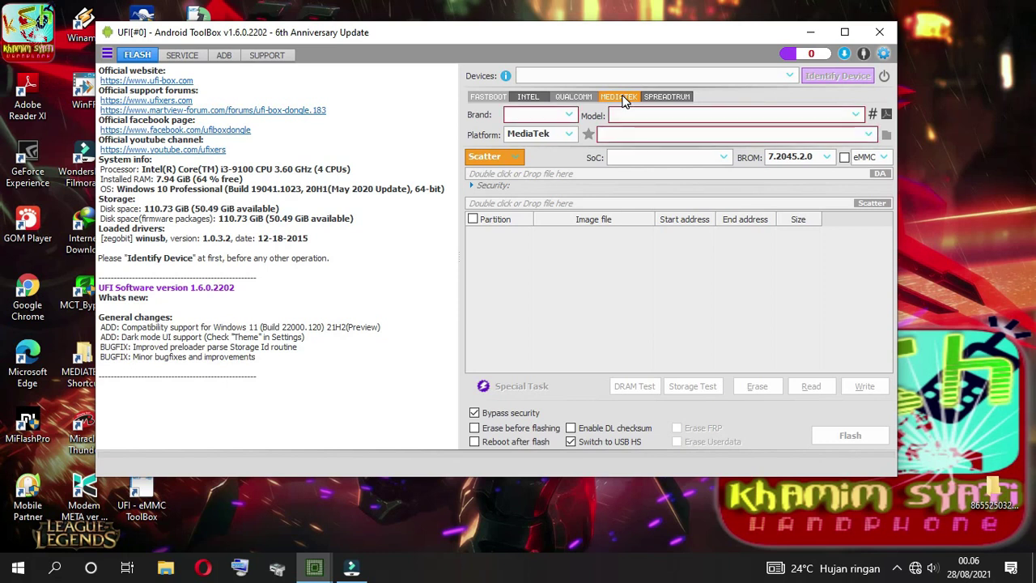
{"action": "left_click", "coordinate": [577, 104]}
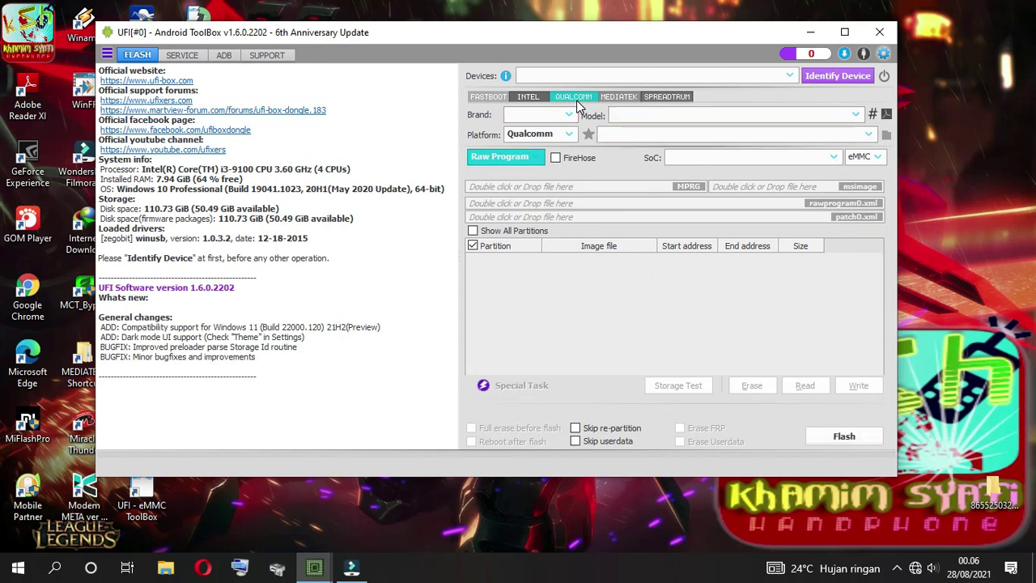
{"action": "left_click", "coordinate": [578, 158]}
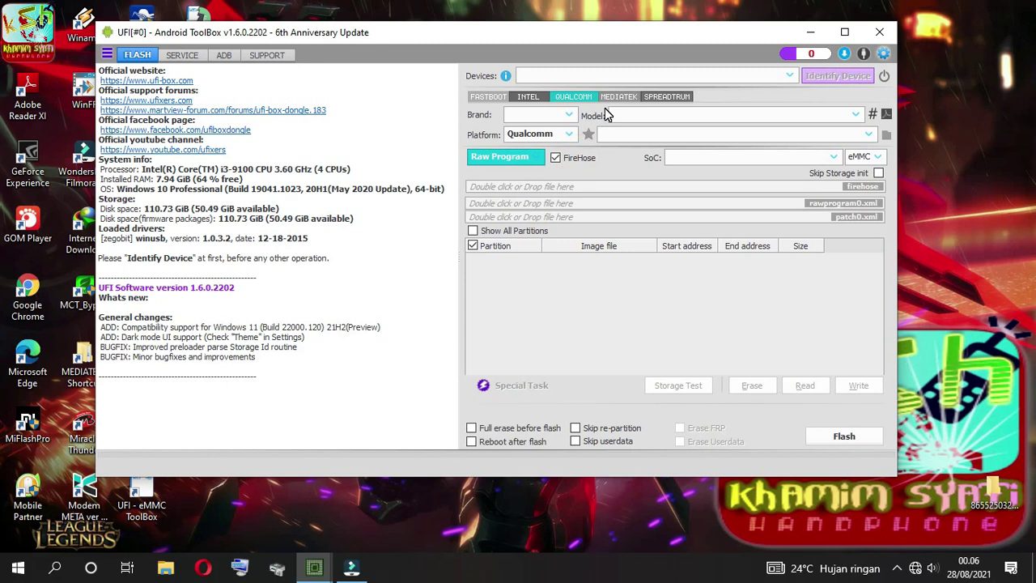
{"action": "left_click", "coordinate": [519, 97]}
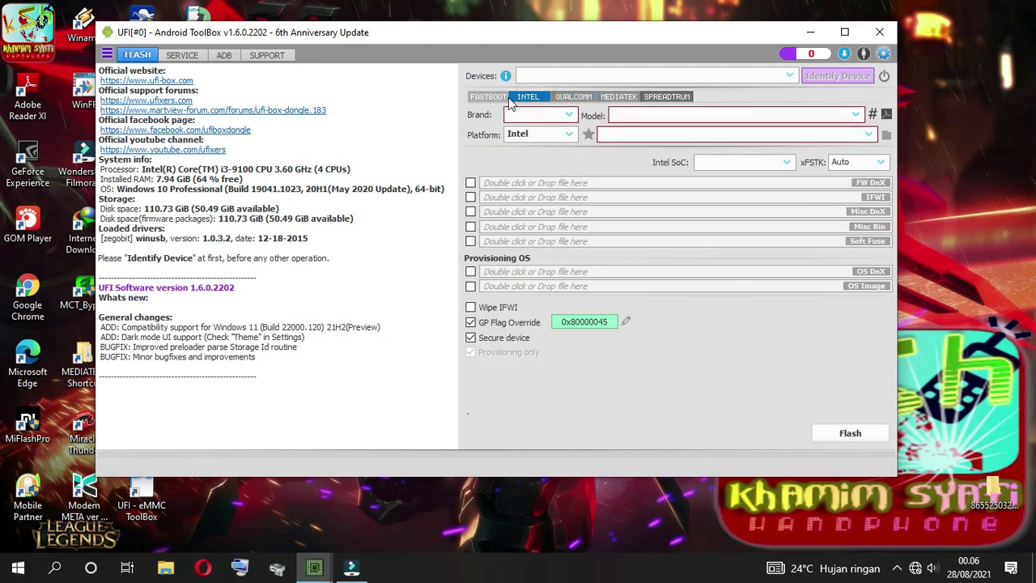
{"action": "left_click", "coordinate": [505, 97]}
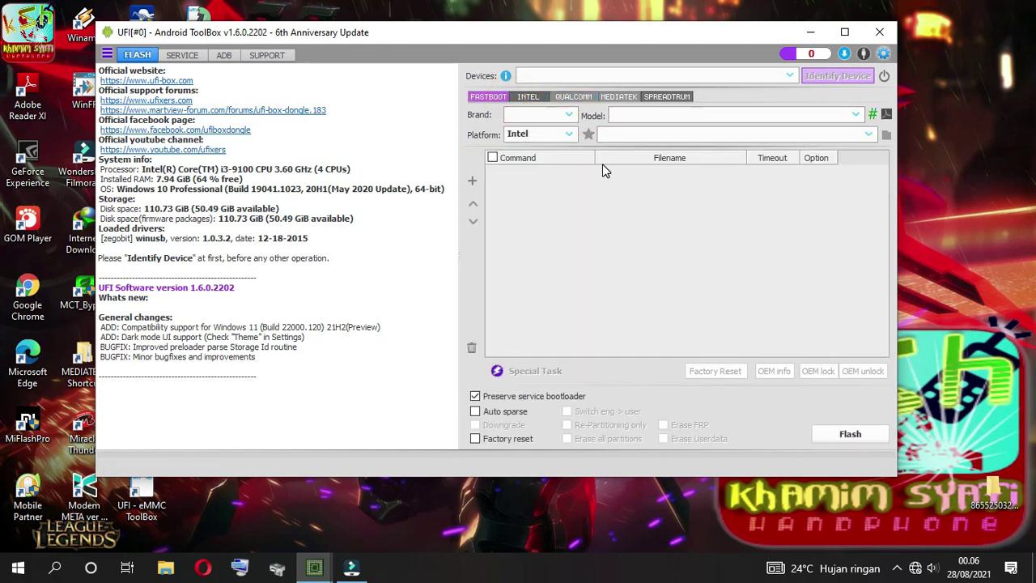
{"action": "left_click", "coordinate": [547, 371]}
Switch to UFI eMMC ToolBox and arrange its window in front of Android ToolBox so both are partly visible
{"action": "left_click_drag", "start_coordinate": [620, 41], "coordinate": [668, 33]}
{"action": "mouse_move", "coordinate": [312, 569]}
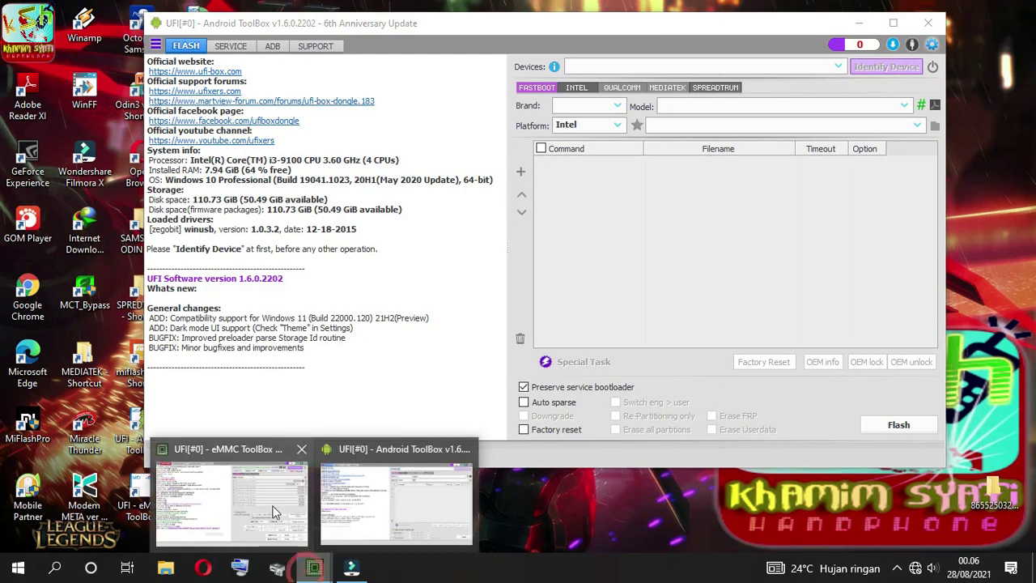
{"action": "left_click", "coordinate": [268, 506]}
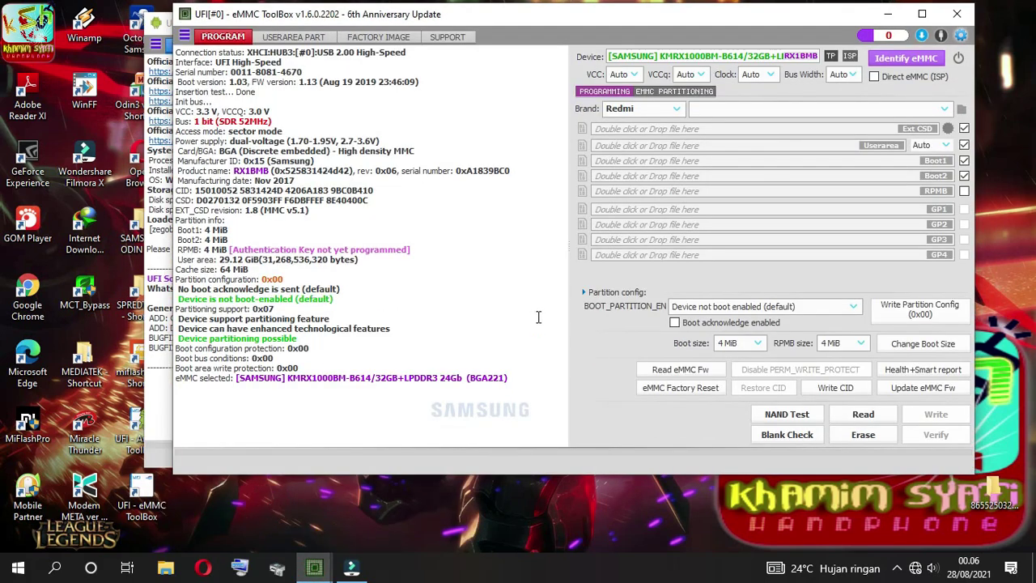
{"action": "left_click_drag", "start_coordinate": [610, 8], "coordinate": [700, 70]}
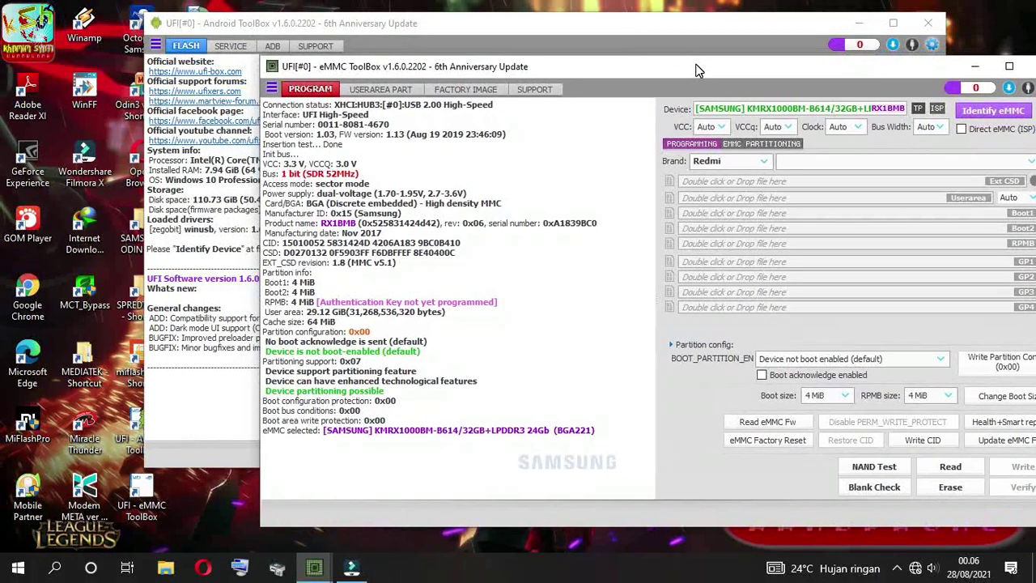